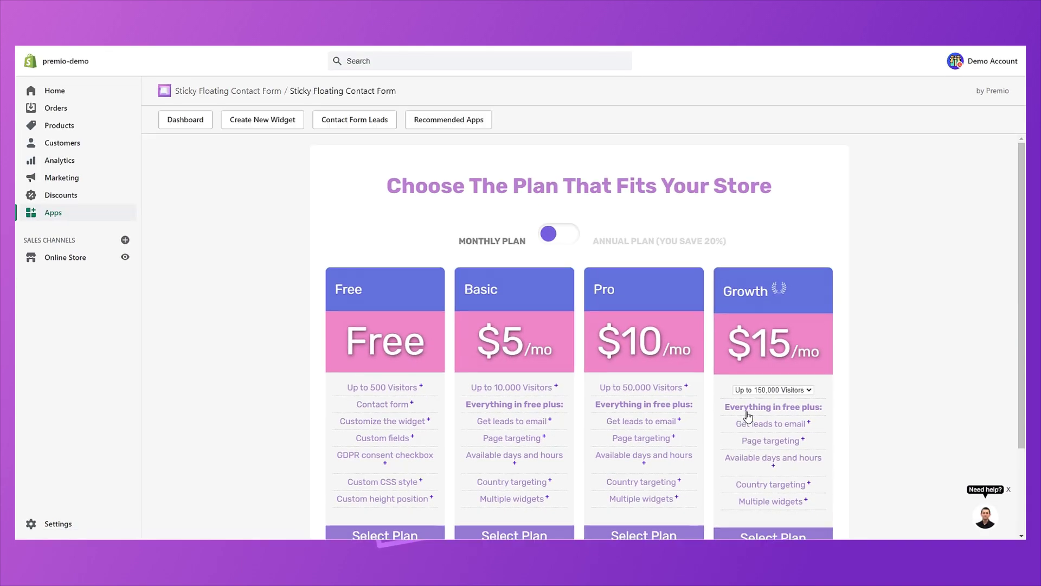
Scroll down the pricing page and select the Free plan.
scroll(747, 417, down, 2)
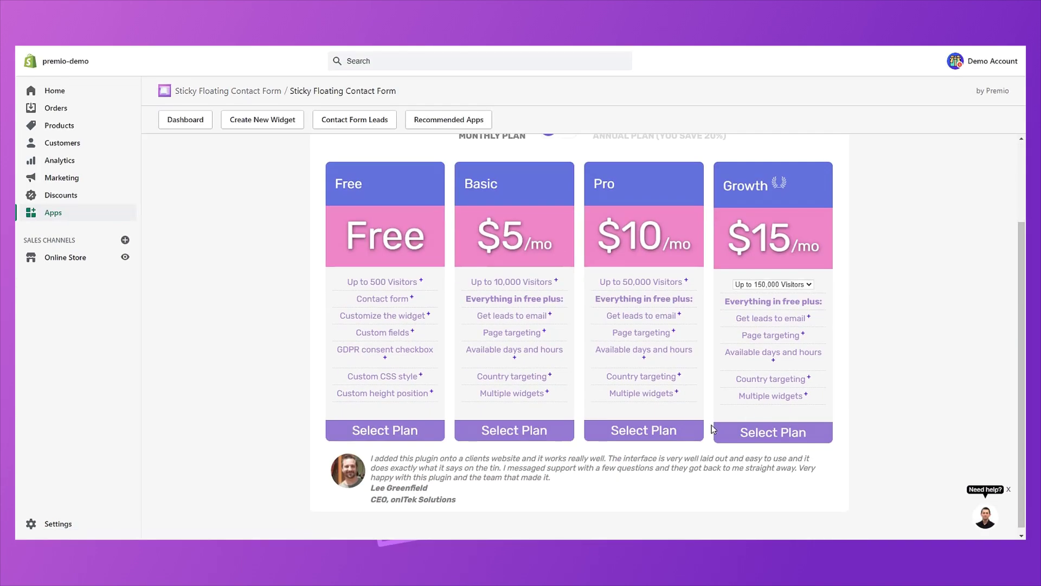
click(399, 434)
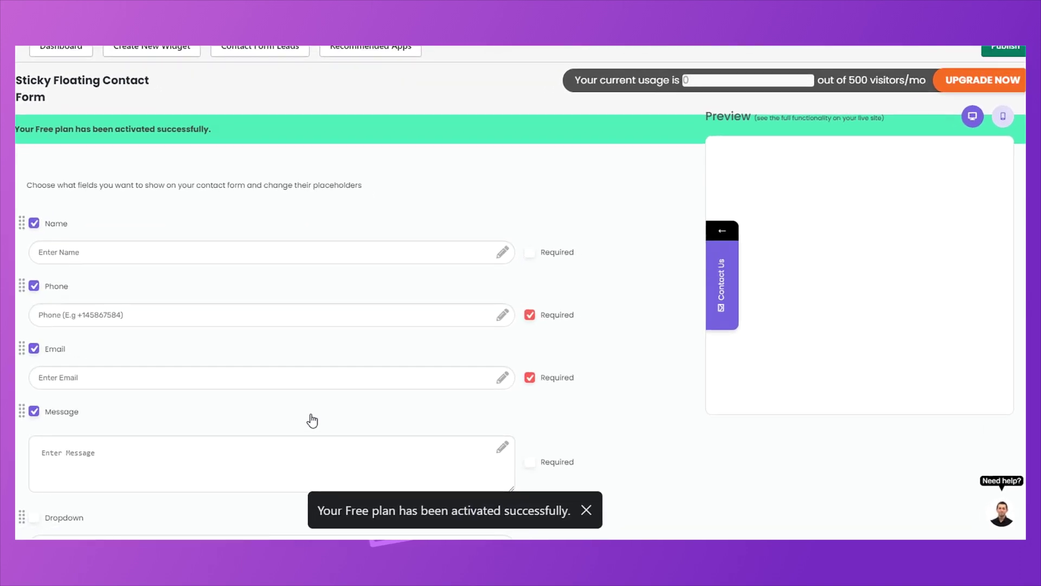
Dismiss the plan activation notice and mark the Name and Message fields as required.
click(585, 511)
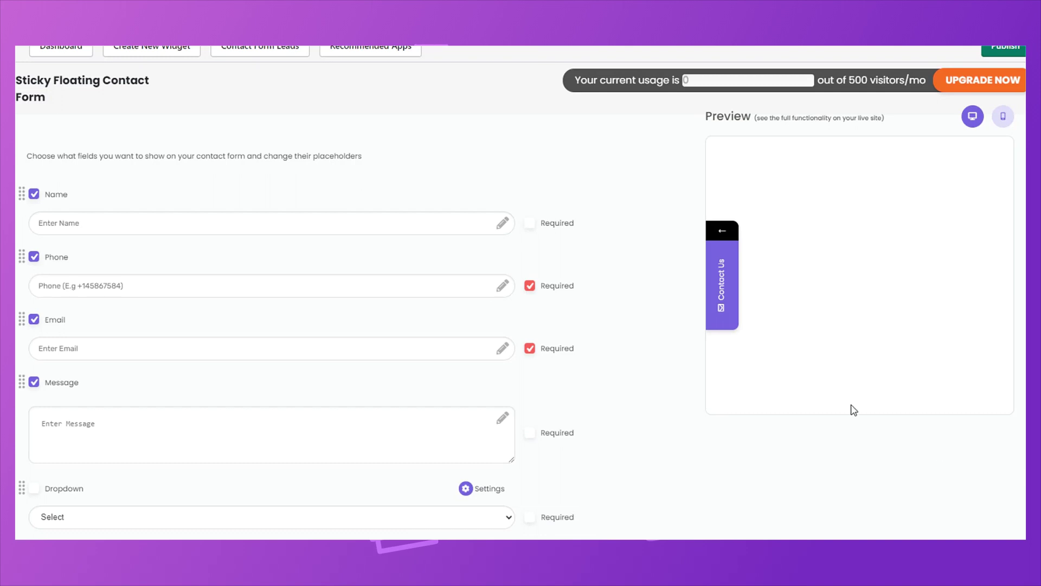
click(529, 223)
scroll(336, 208, down, 2)
scroll(335, 208, down, 1)
click(530, 246)
scroll(346, 207, down, 3)
Add two extra empty option rows in the Dropdown field's option settings.
click(104, 145)
click(104, 146)
click(480, 118)
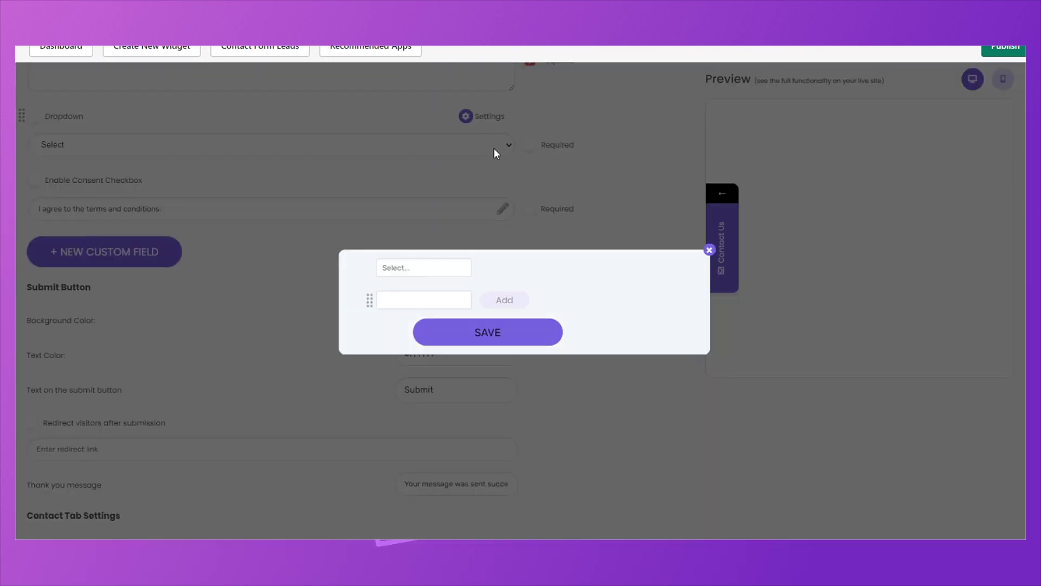
click(505, 298)
click(504, 284)
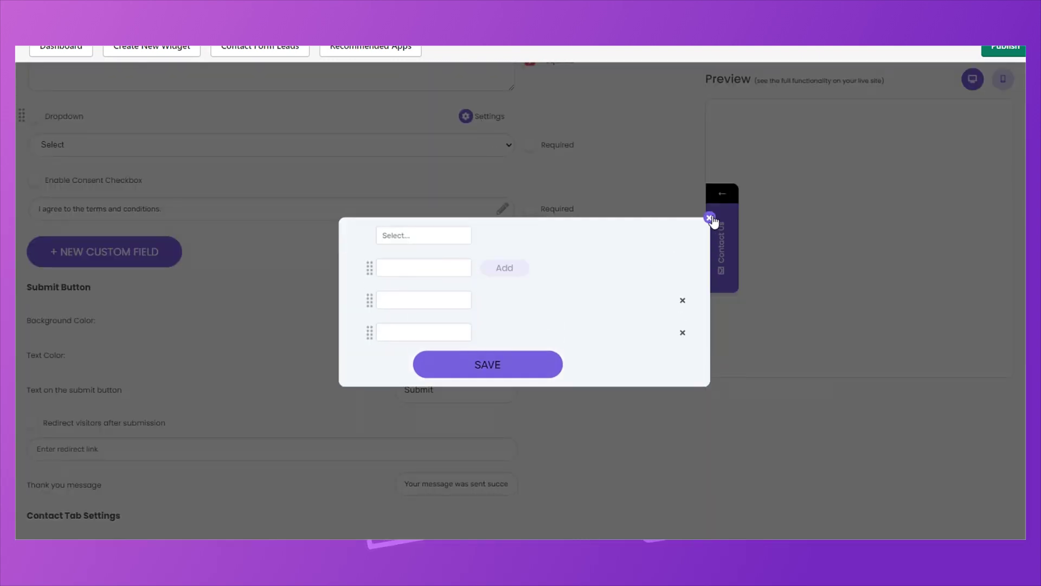
click(709, 218)
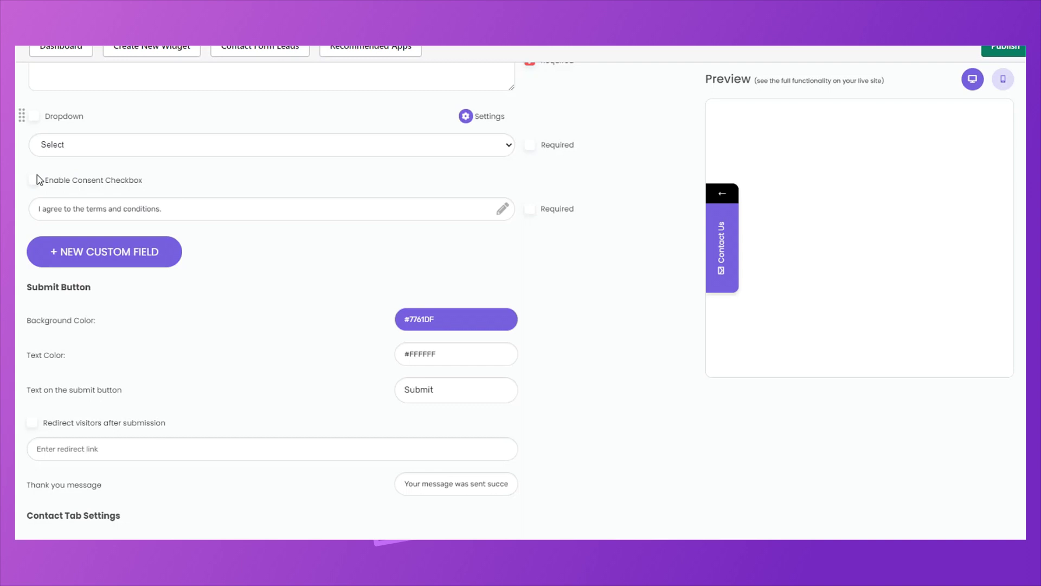
Make the consent checkbox required, then add and delete a Text custom field.
click(530, 209)
click(168, 254)
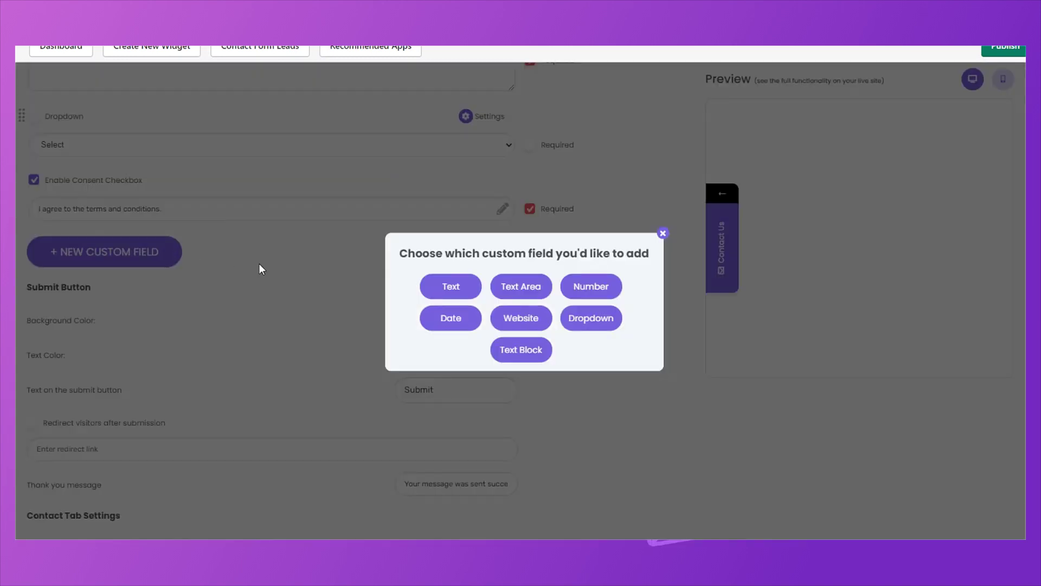
click(436, 286)
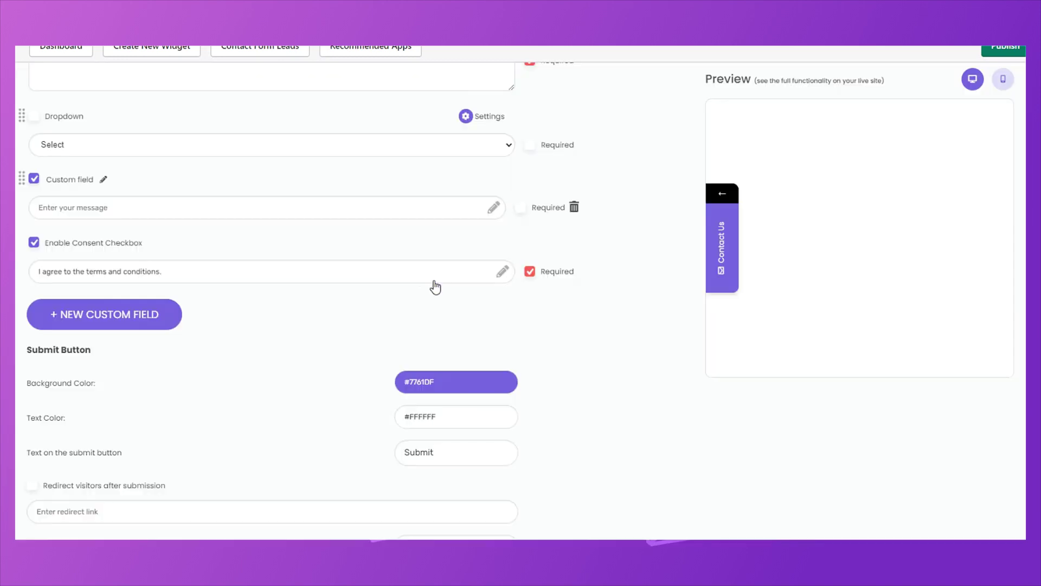
click(574, 206)
Toggle the contact tab's desktop and mobile visibility off and back on.
scroll(372, 251, down, 3)
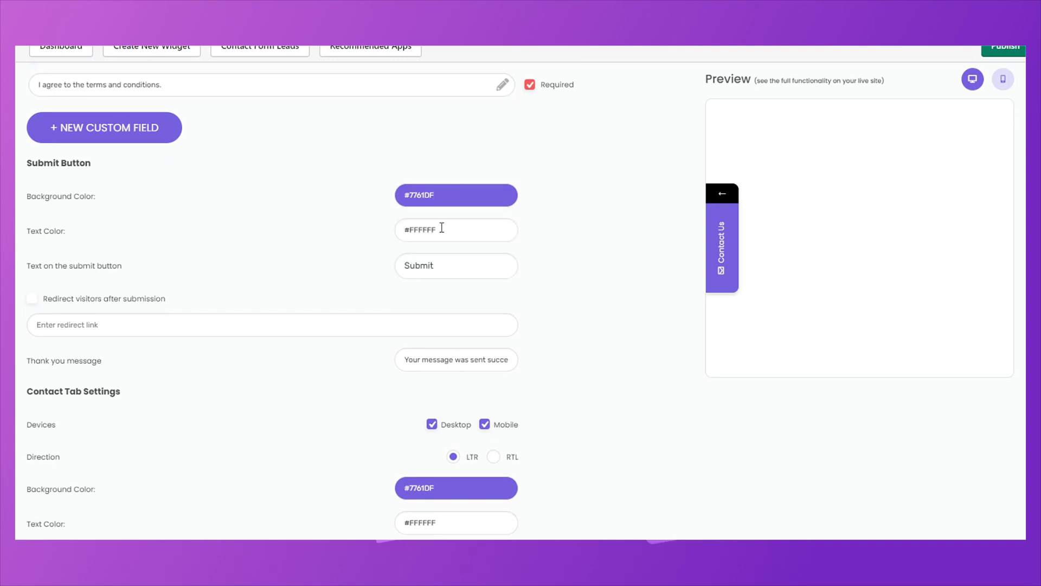
scroll(443, 207, down, 1)
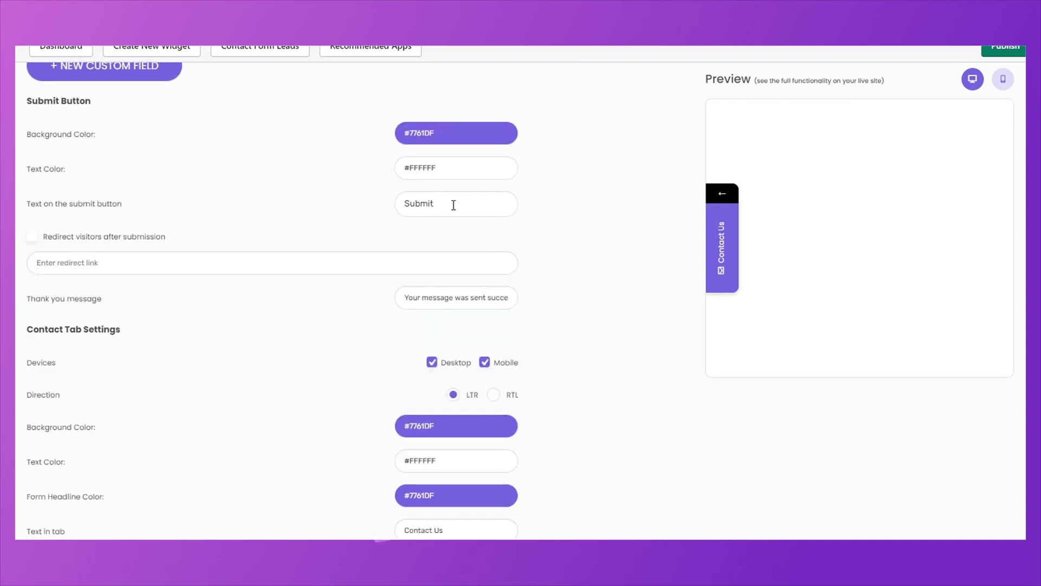
scroll(338, 217, down, 2)
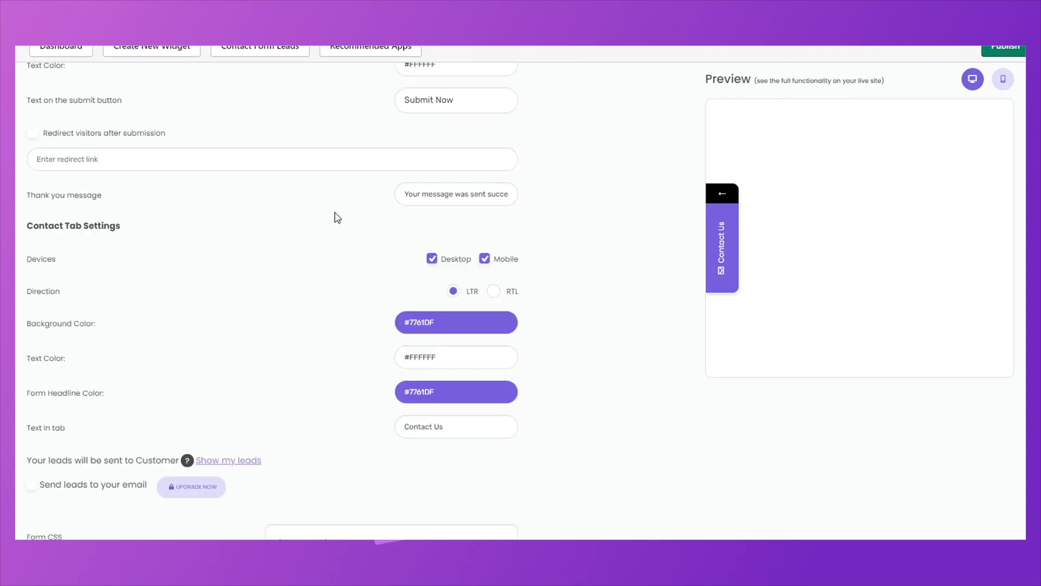
drag(402, 172, 603, 179)
click(347, 195)
scroll(354, 195, down, 1)
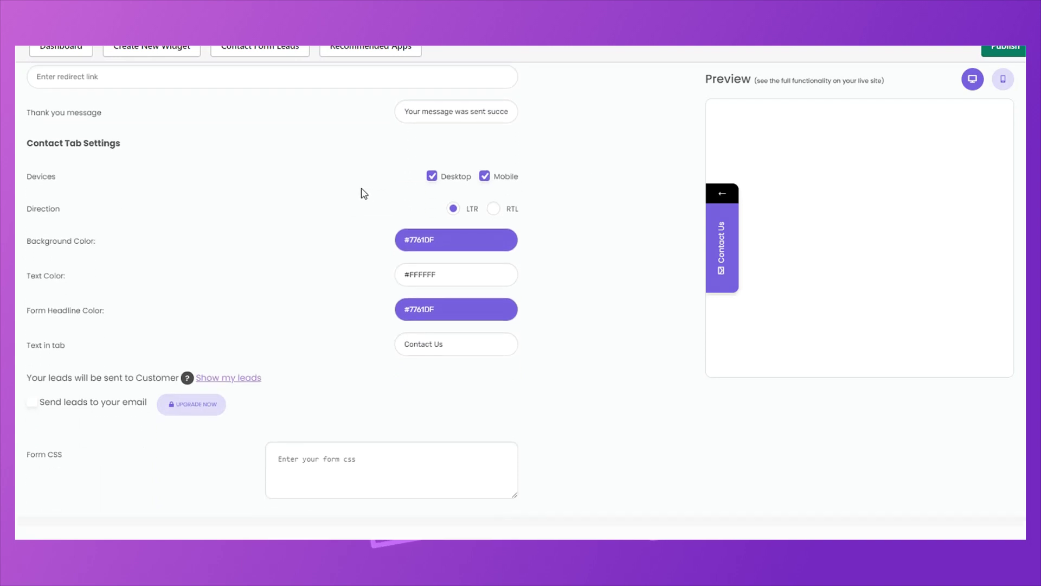
click(432, 177)
click(432, 177)
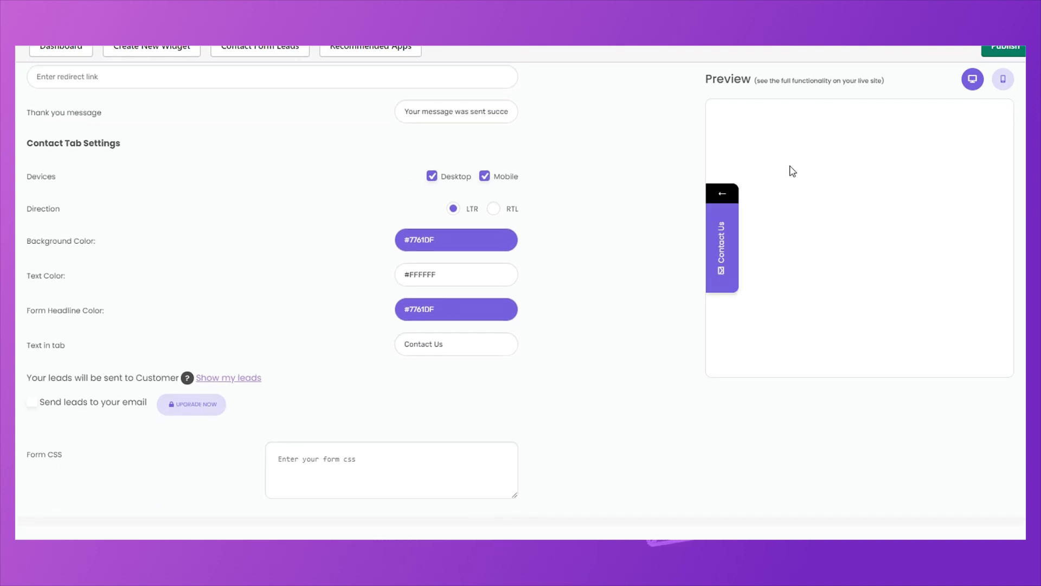
click(1004, 80)
click(484, 175)
click(484, 175)
Try RTL direction, restore LTR, and browse tab and headline colour choices without changing them.
click(493, 209)
click(454, 208)
click(973, 79)
scroll(321, 186, down, 1)
click(429, 172)
click(419, 212)
click(369, 213)
click(415, 253)
click(343, 260)
scroll(208, 247, down, 1)
mouse_move(191, 257)
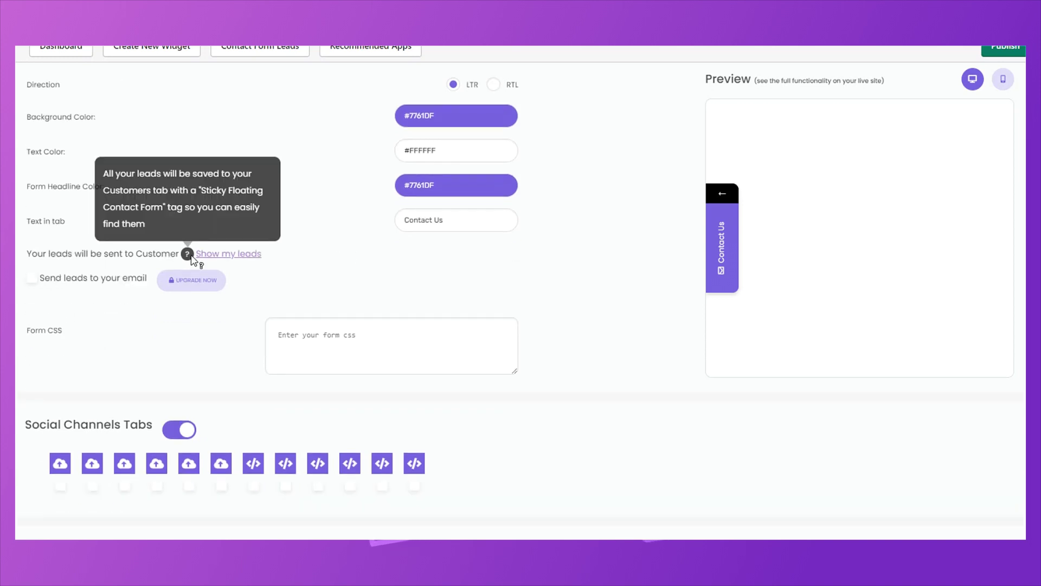
Enable the first social tab with the fab fa-whatsapp icon and the pasted wa.me link.
scroll(228, 288, down, 4)
click(61, 237)
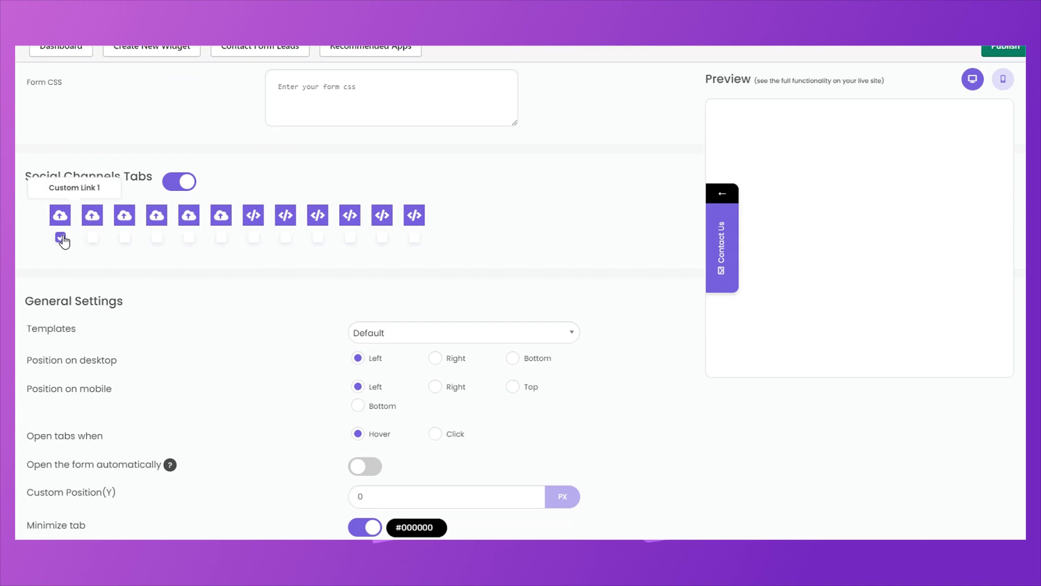
click(482, 319)
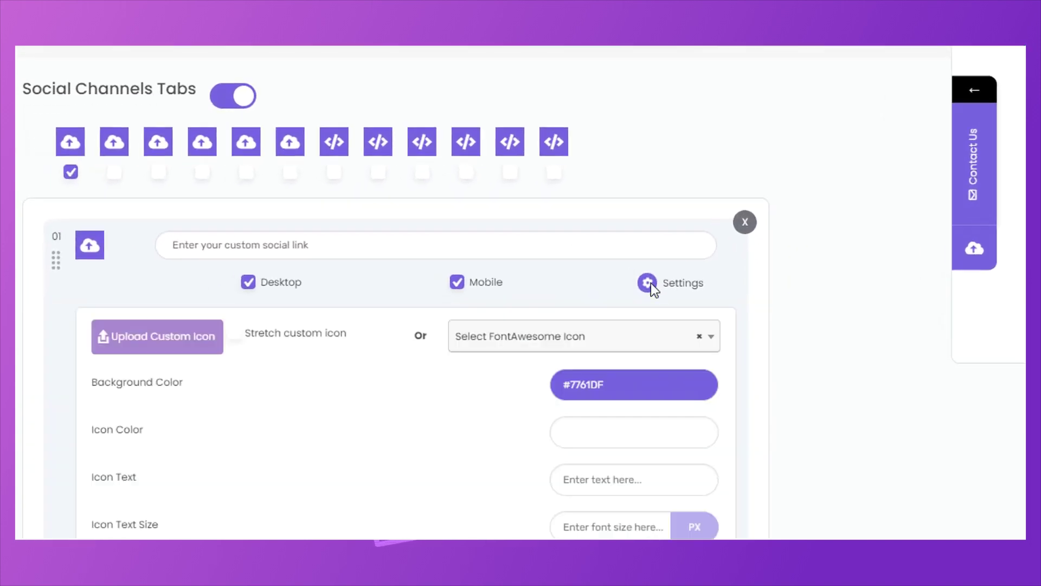
click(416, 358)
text(wha)
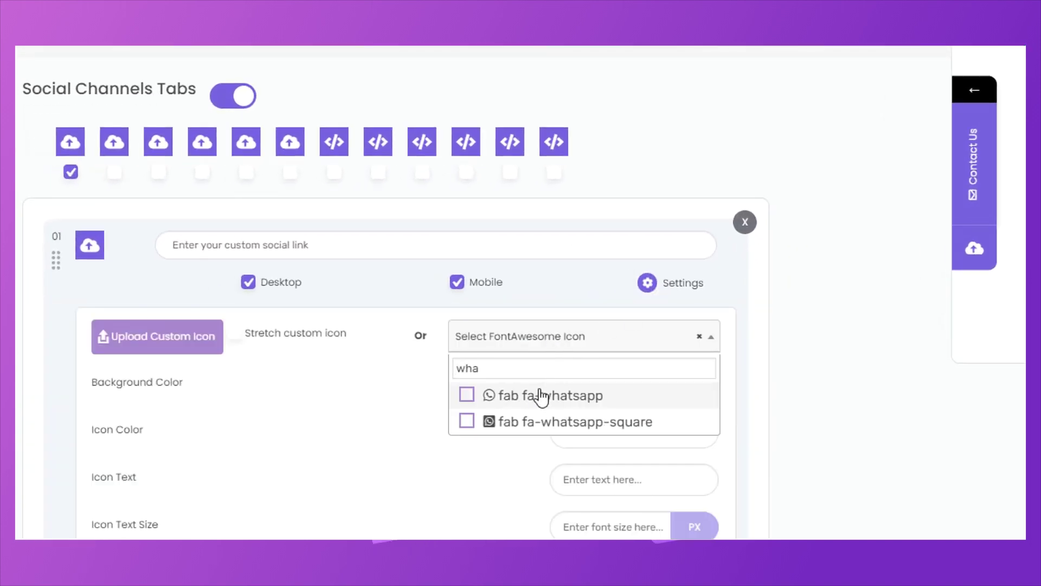
click(539, 395)
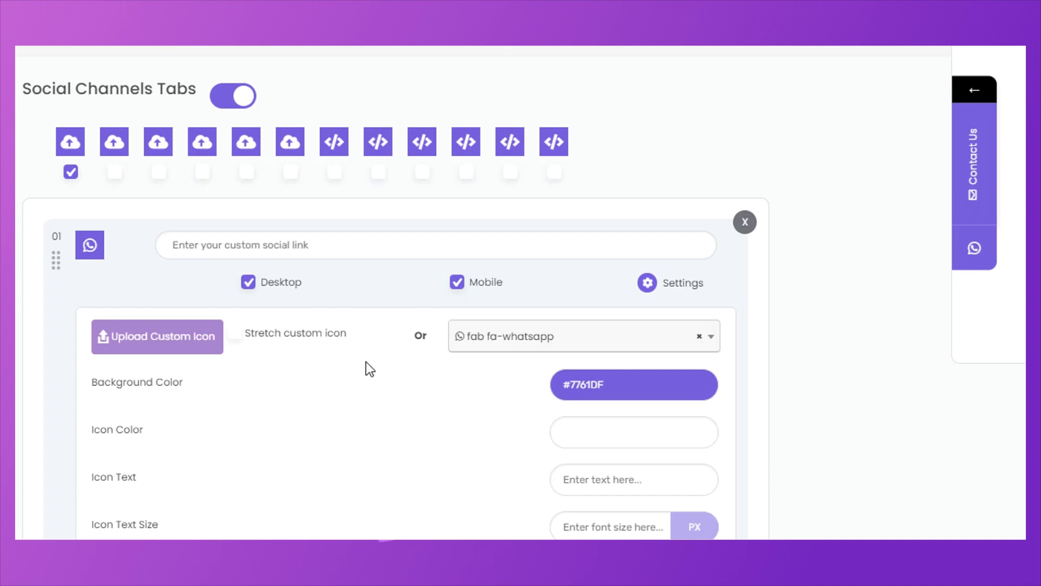
click(299, 245)
key(ctrl+v)
Set the WhatsApp tab's background colour to #25D366.
scroll(367, 322, down, 1)
scroll(367, 322, down, 1)
click(604, 300)
drag(605, 300, 579, 296)
text(2)
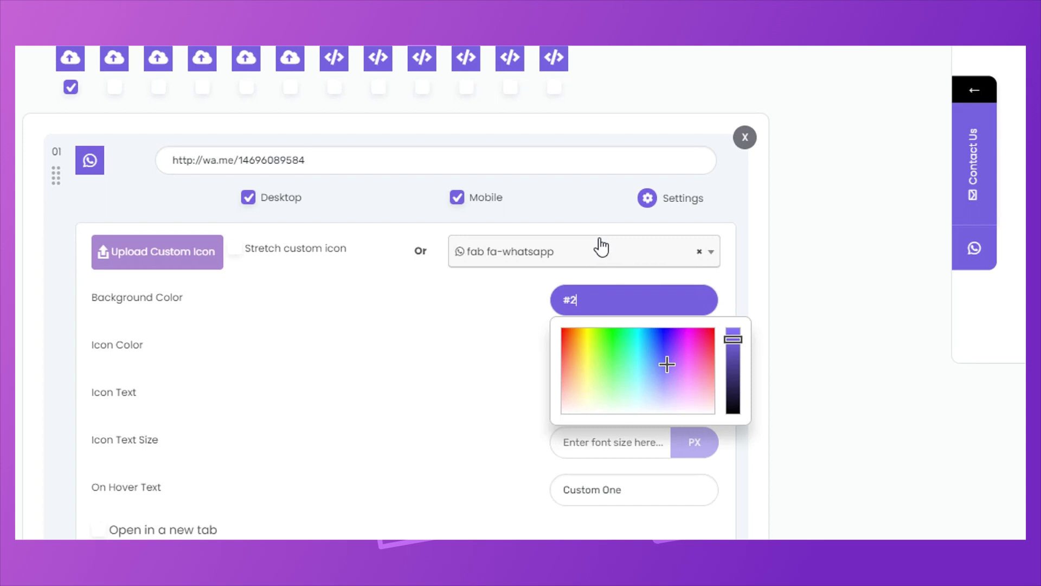
text(5d366)
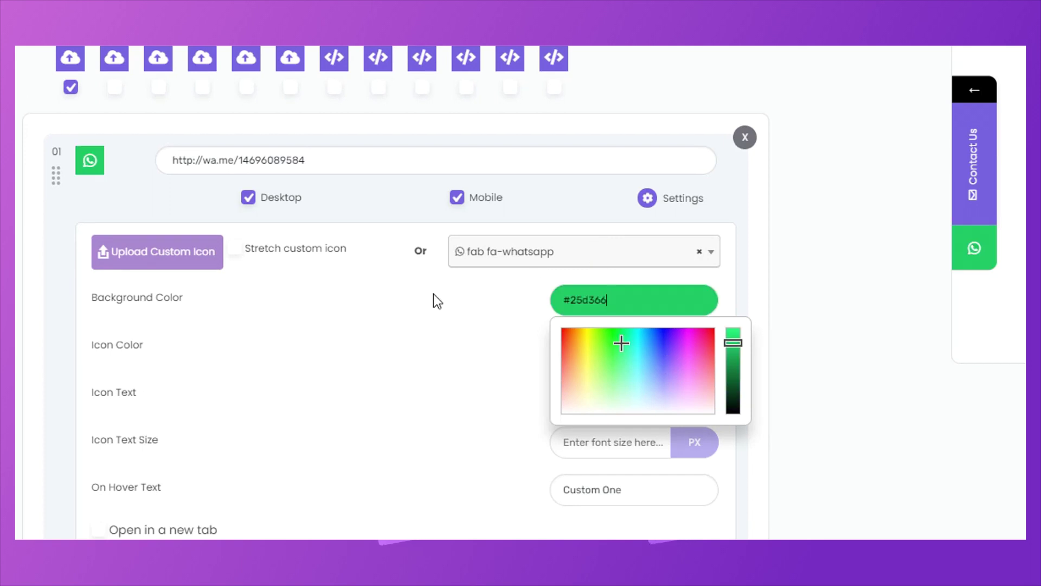
click(405, 297)
Change the WhatsApp tab's hover text to 'Whatsapp' and make it open in a new tab.
scroll(450, 265, down, 1)
scroll(453, 271, down, 2)
click(583, 181)
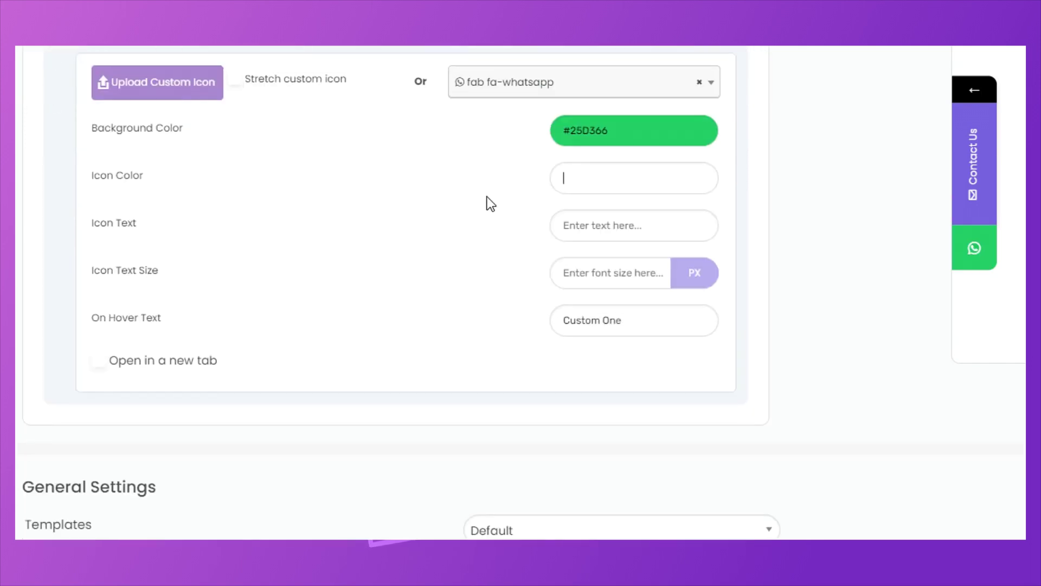
click(581, 216)
drag(641, 319, 554, 321)
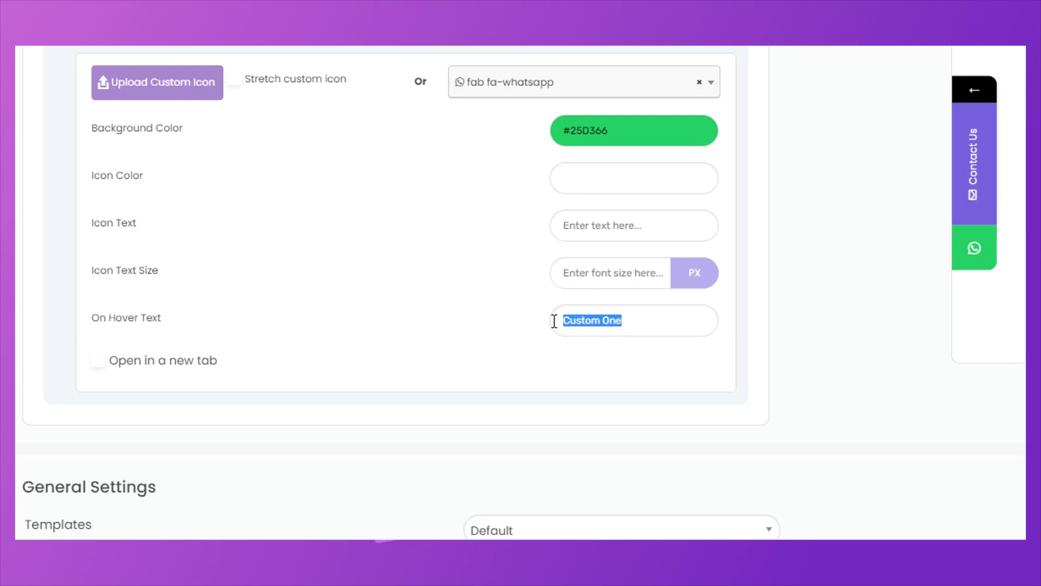
text(Whatsapp)
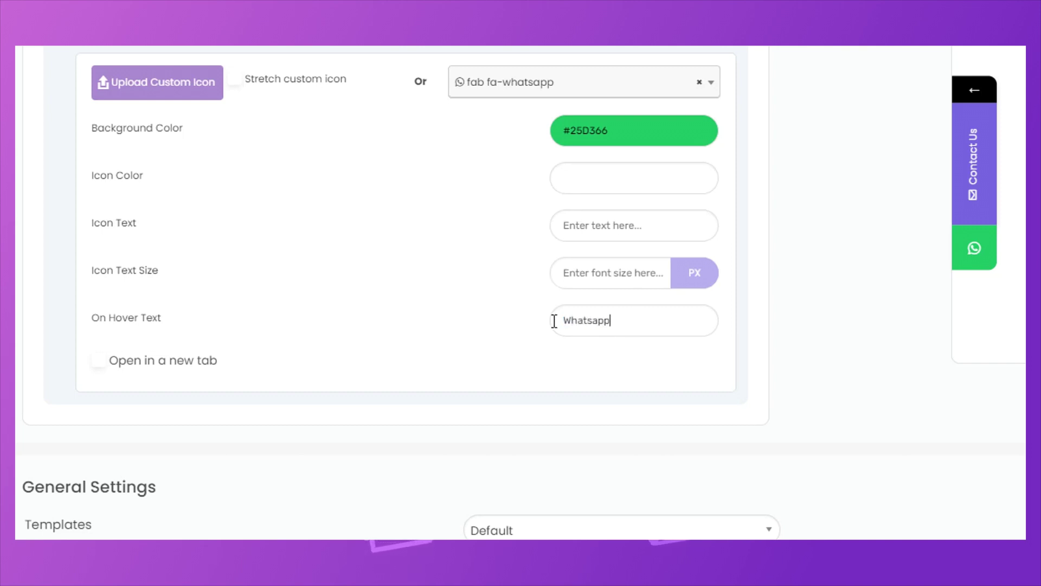
click(100, 360)
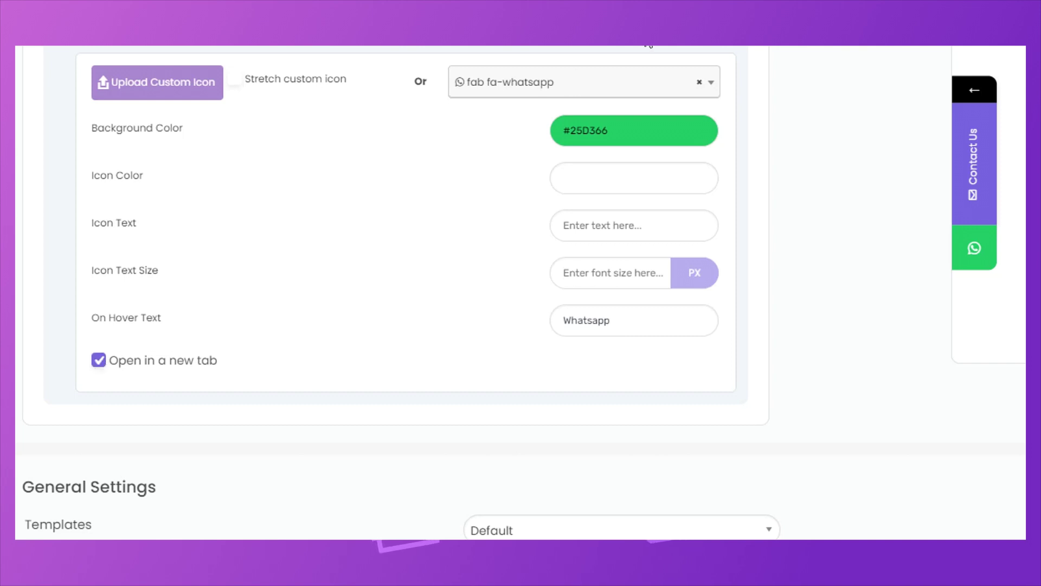
click(650, 33)
scroll(412, 182, up, 4)
click(115, 172)
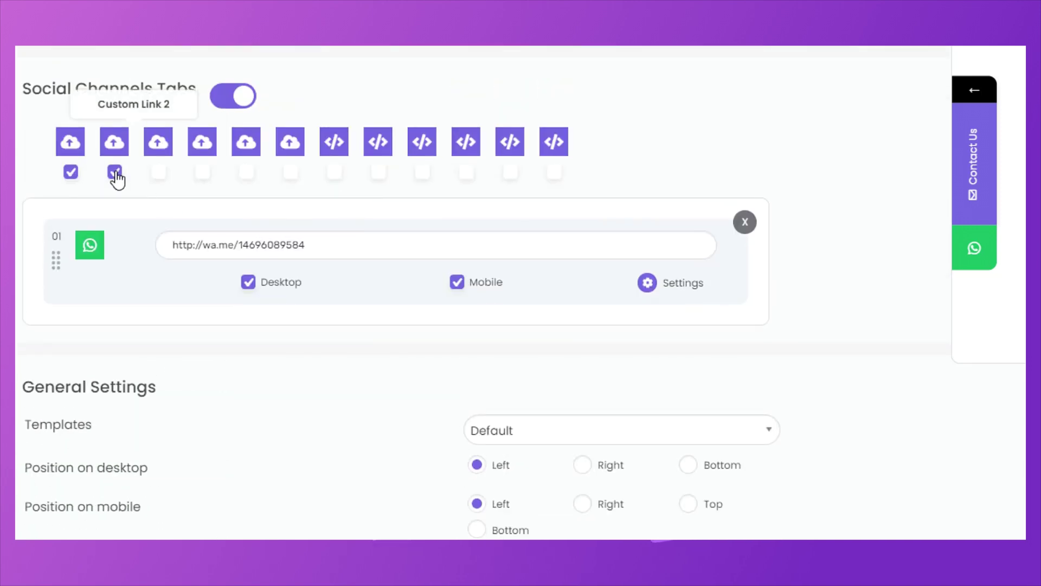
scroll(634, 330, down, 2)
click(666, 304)
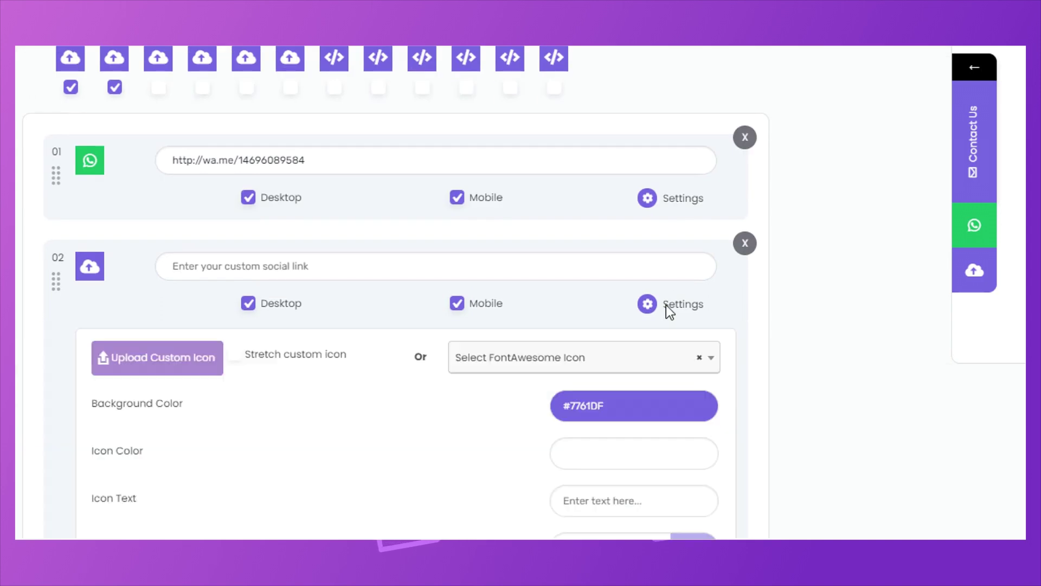
click(540, 357)
text(mess)
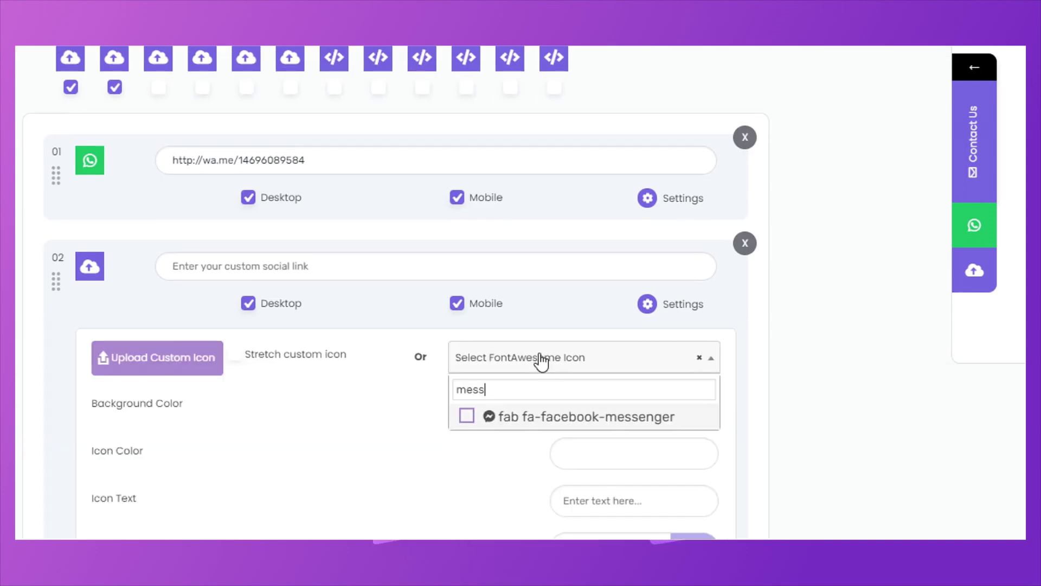
click(549, 417)
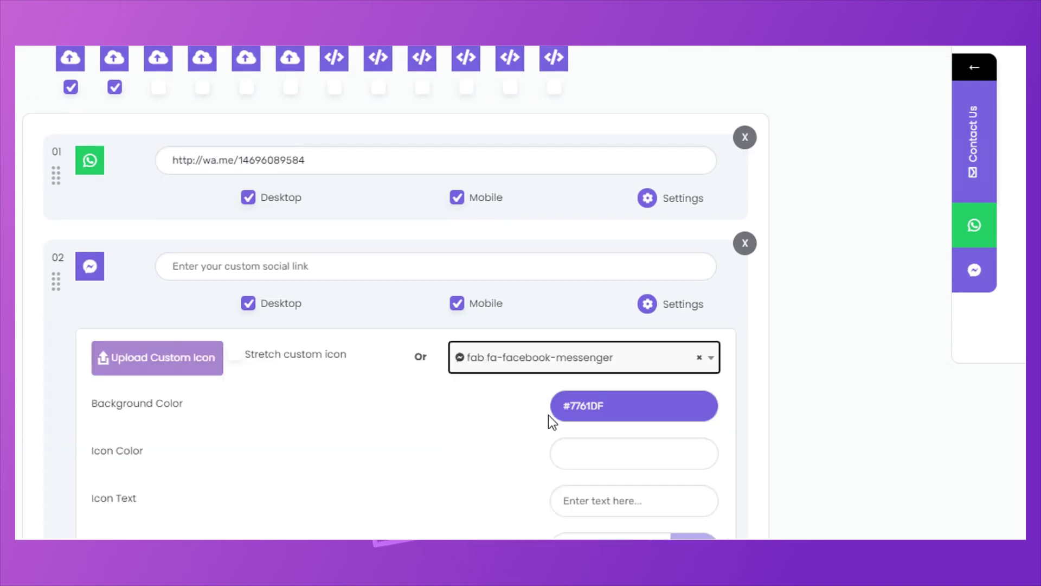
scroll(467, 393, down, 3)
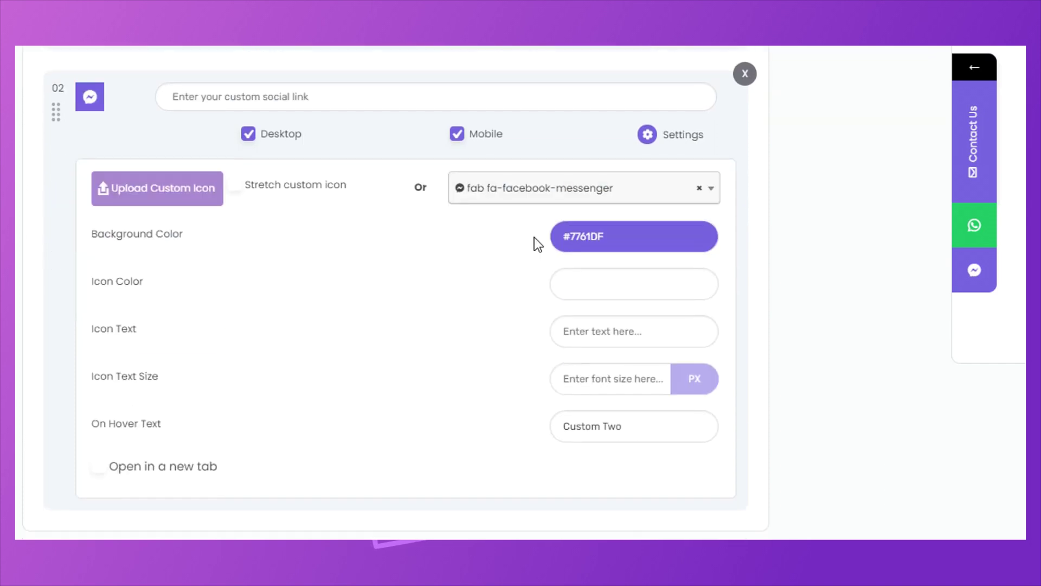
click(284, 96)
text(https://m.me/coca-cola)
Set the Messenger tab's background colour to #0078FF.
drag(622, 236, 572, 237)
text(0078ff)
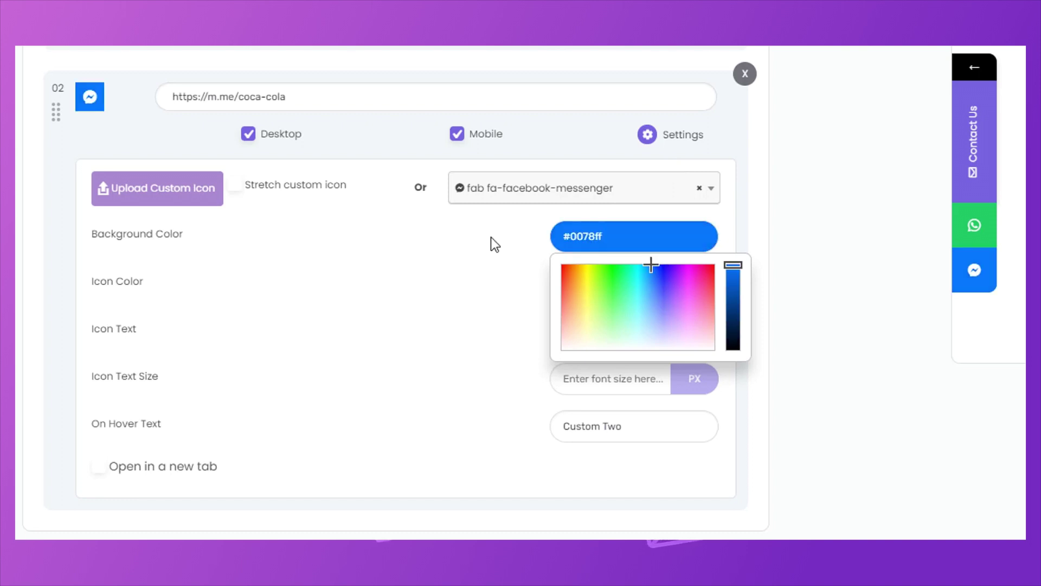
click(474, 239)
click(617, 292)
Change the Messenger tab's hover text to 'Facebook Messenger' and make it open in a new tab.
scroll(461, 301, down, 3)
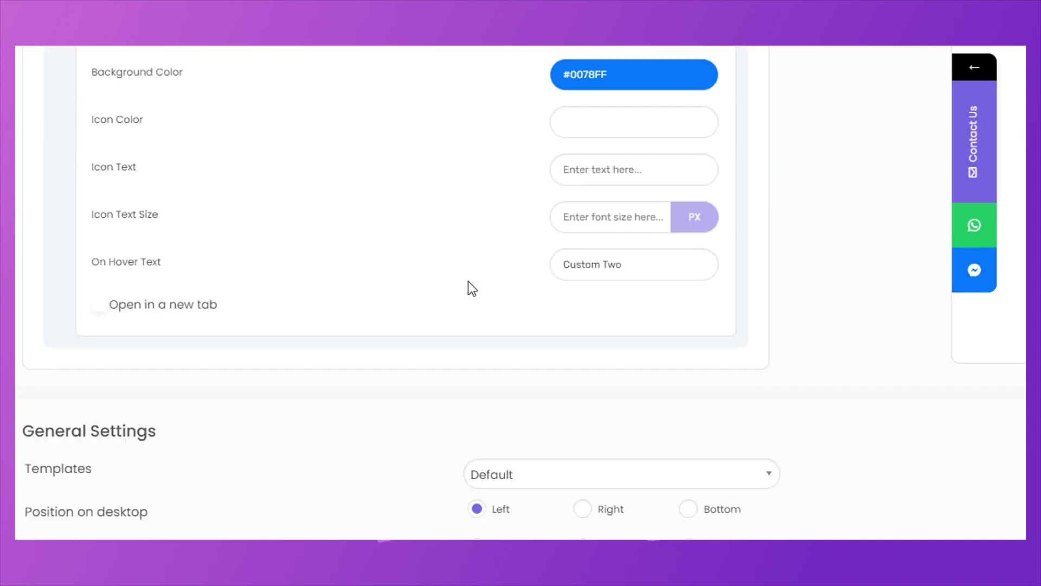
drag(648, 255, 524, 249)
text(Faceb)
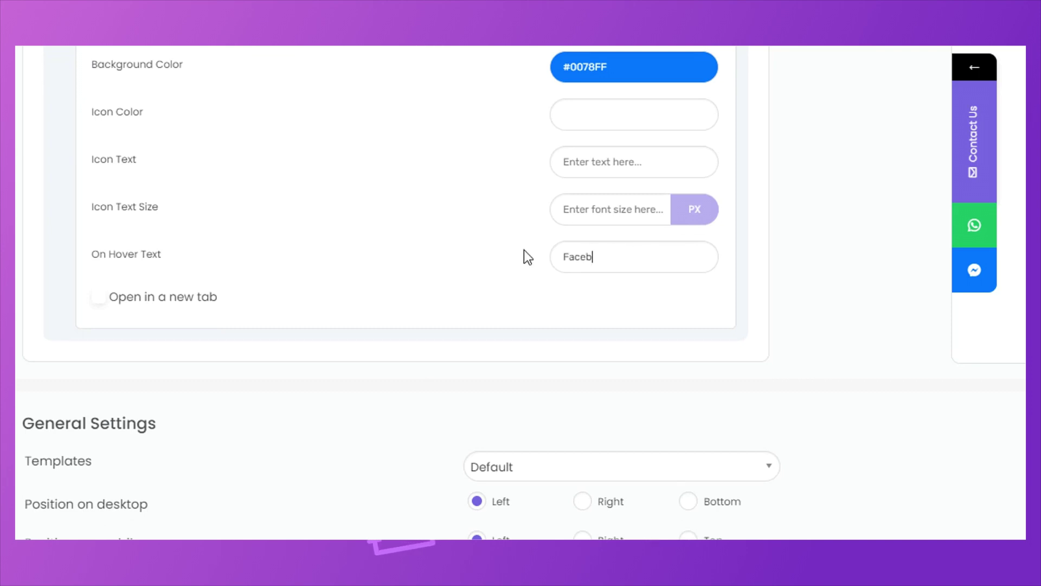
text(ook Messenger)
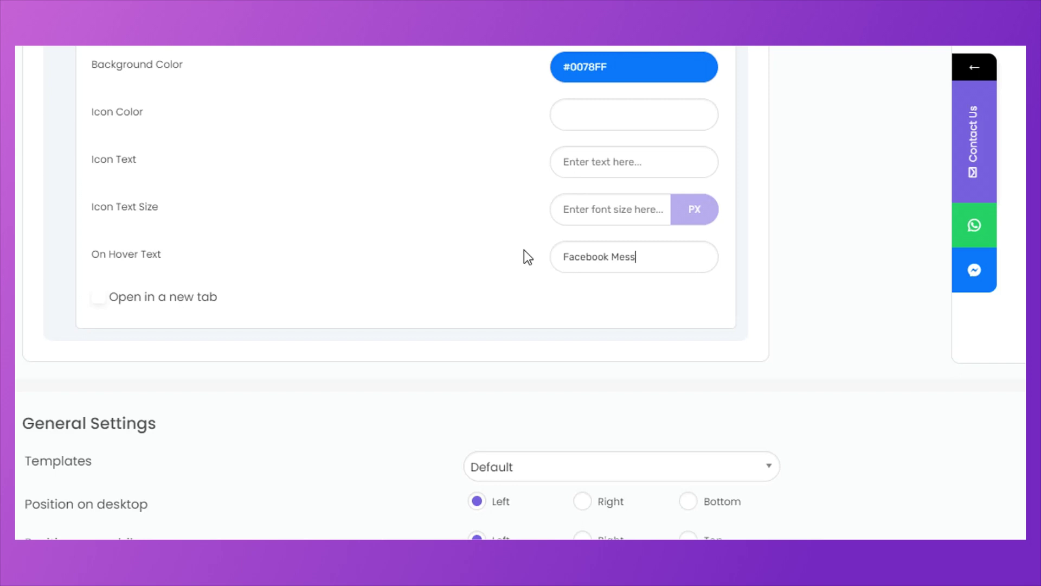
click(147, 297)
scroll(368, 211, up, 1)
scroll(368, 211, up, 3)
click(671, 135)
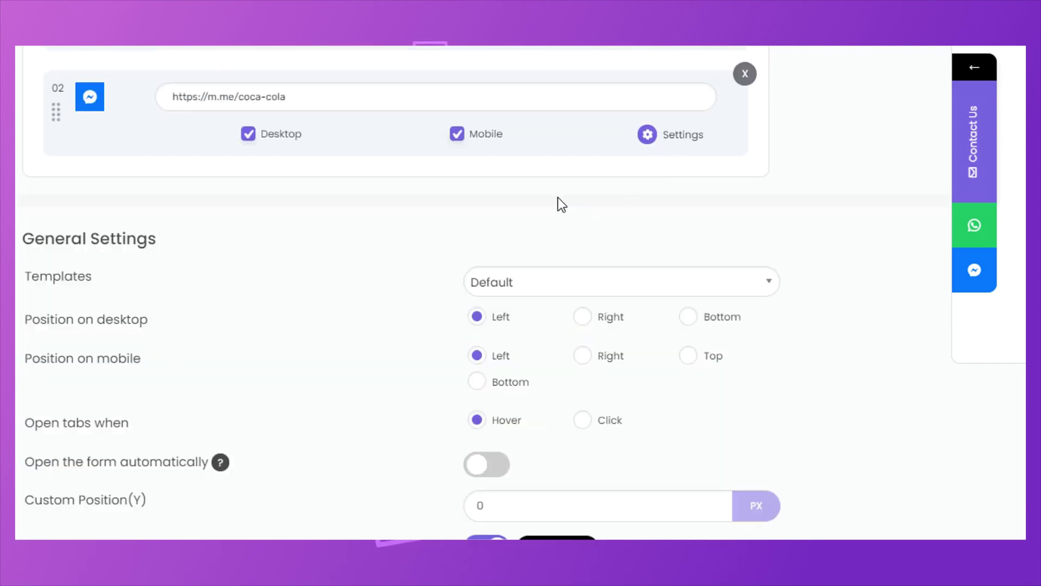
scroll(560, 204, up, 5)
Add a Custom Shortcode/HTML tab and paste the video iframe embed code into it.
click(335, 172)
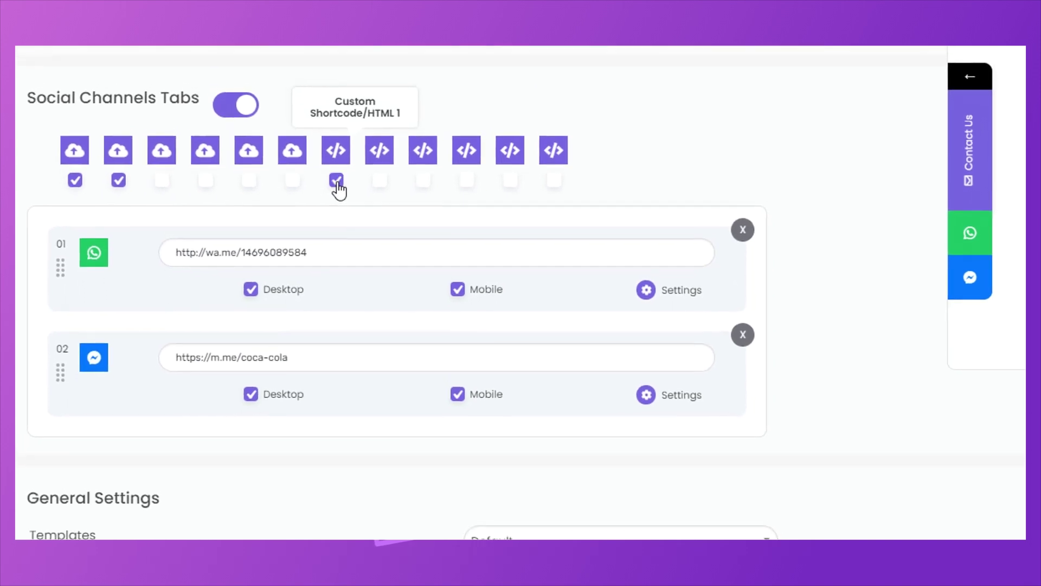
scroll(341, 204, down, 3)
scroll(342, 204, down, 2)
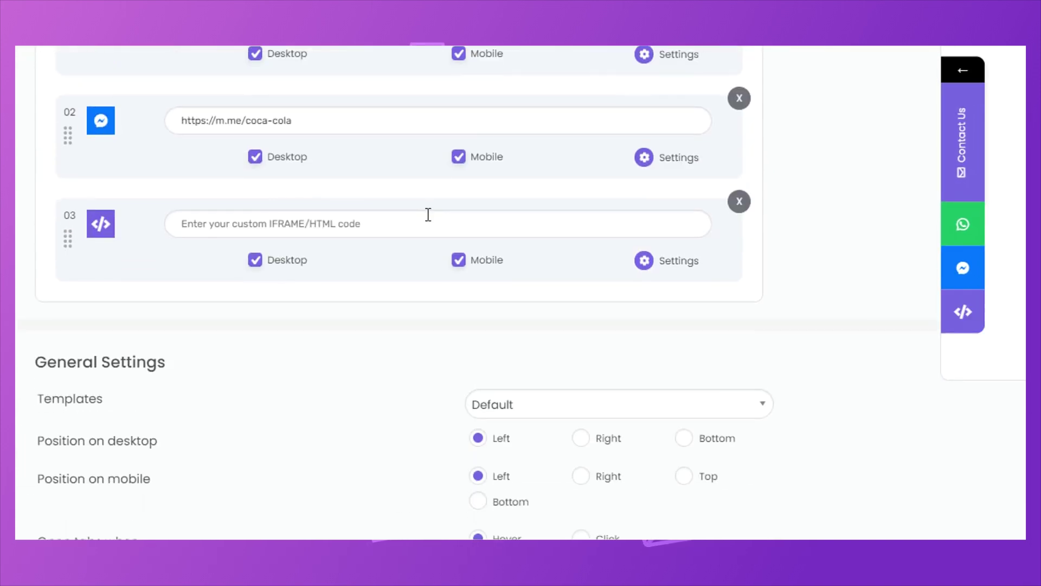
click(321, 222)
key(ctrl+v)
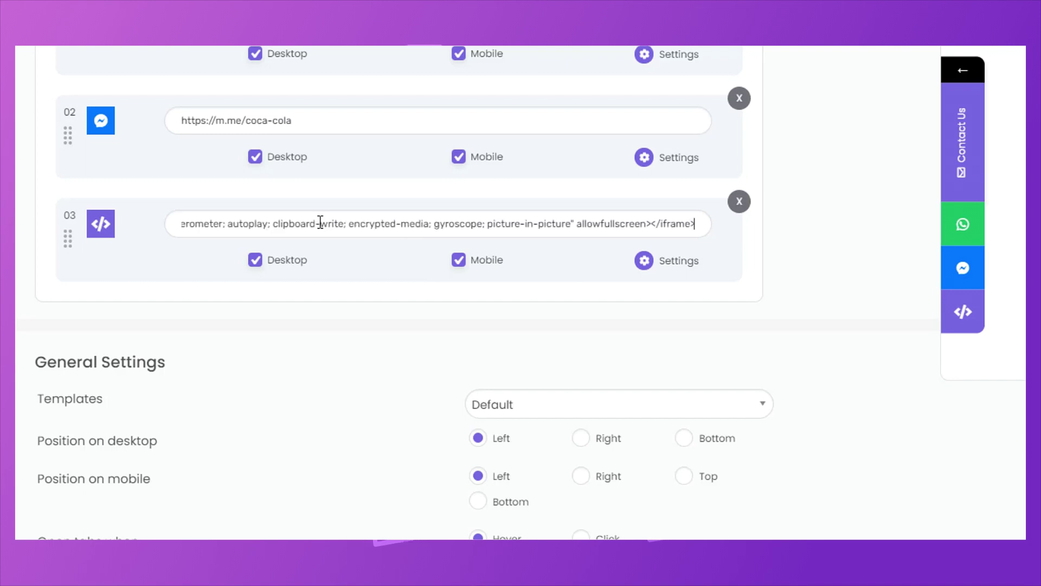
click(678, 262)
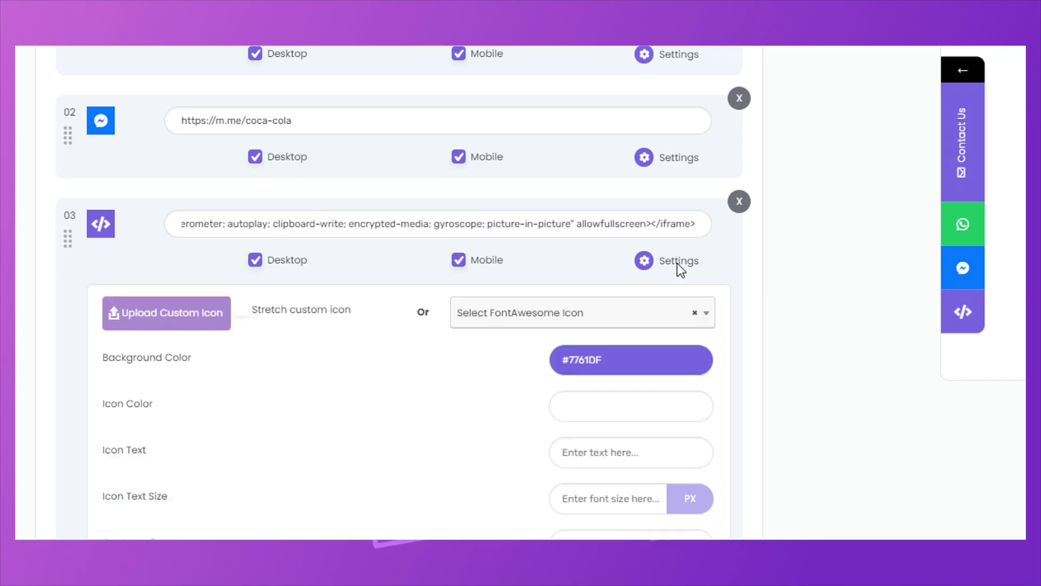
Give the third tab the fab fa-youtube icon, background #FF1234 and hover text 'Youtube'.
click(602, 310)
text(you)
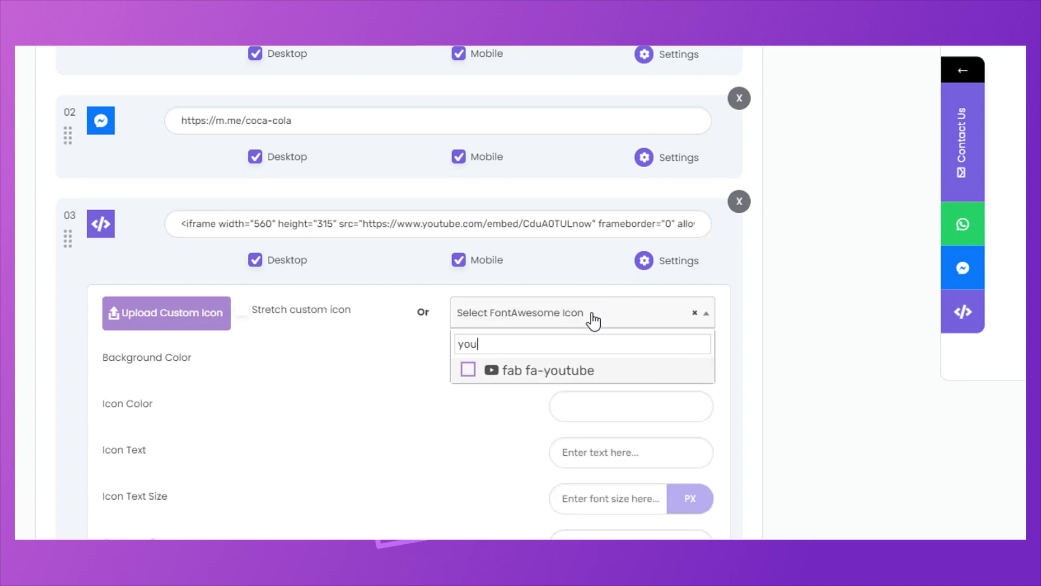
click(542, 368)
click(620, 363)
drag(630, 360, 572, 361)
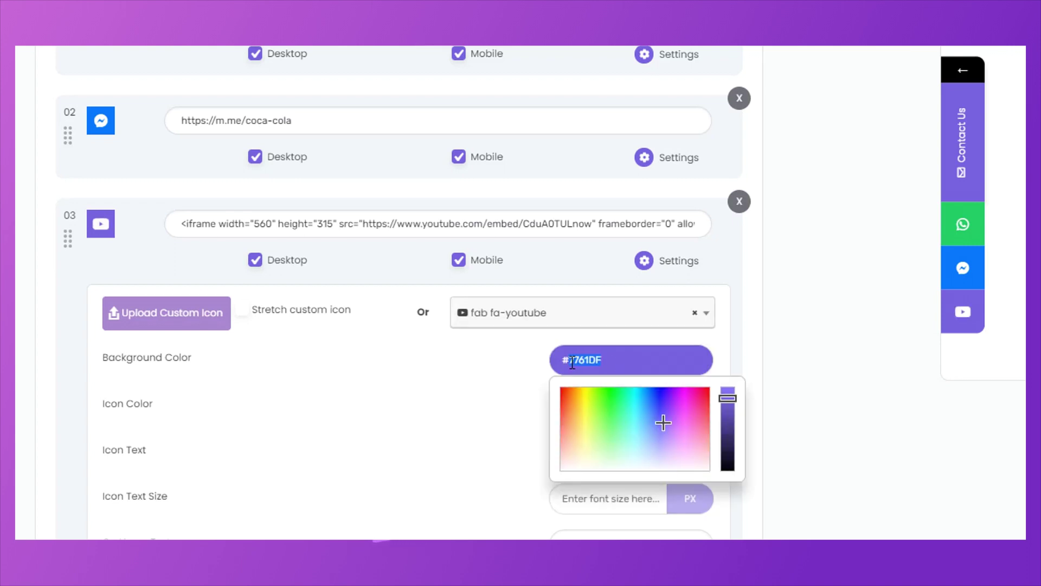
text(ff1234)
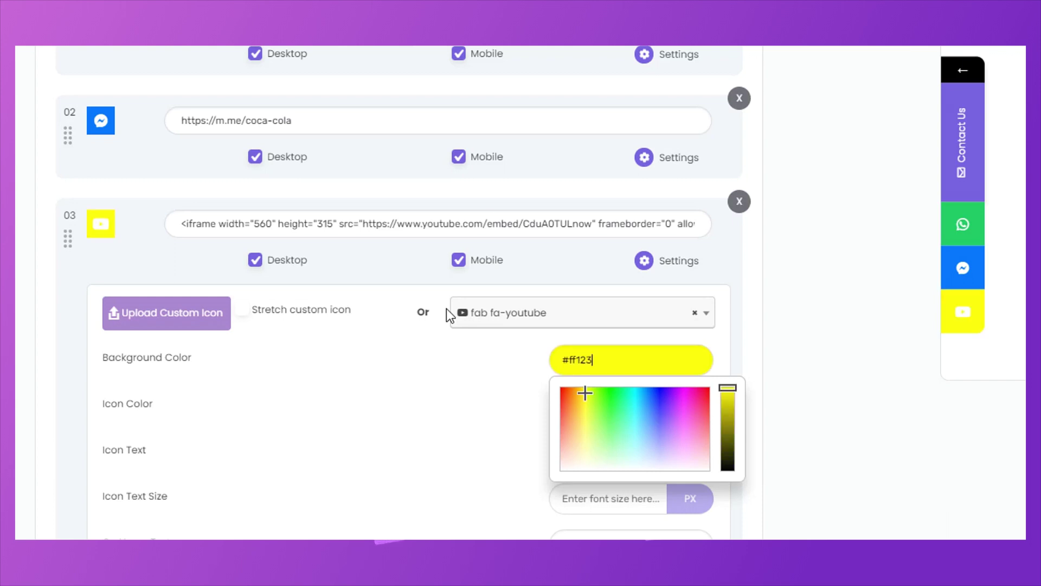
click(410, 402)
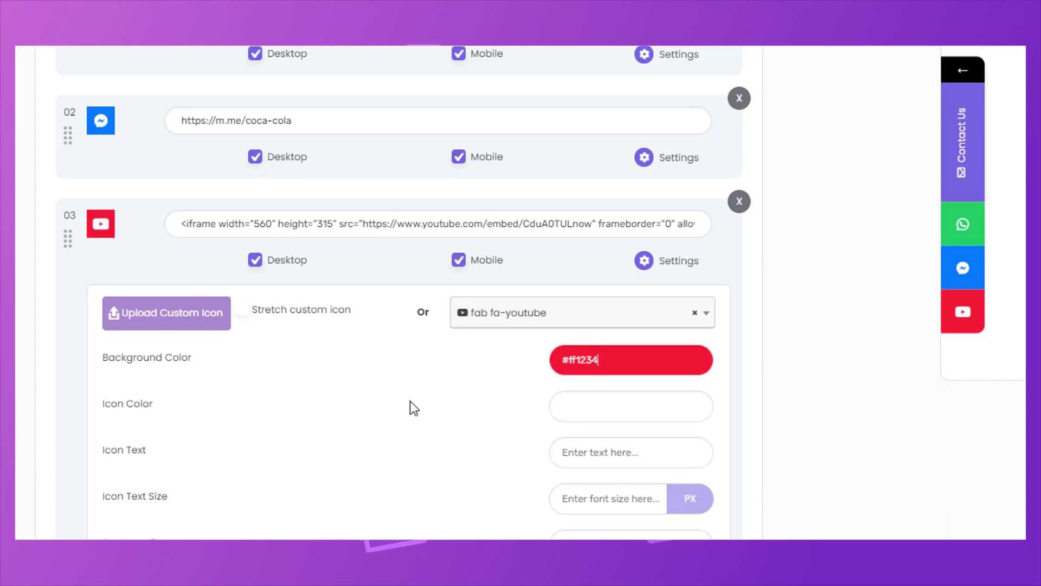
scroll(410, 401, down, 3)
click(596, 372)
drag(649, 380, 539, 380)
text(Youtube)
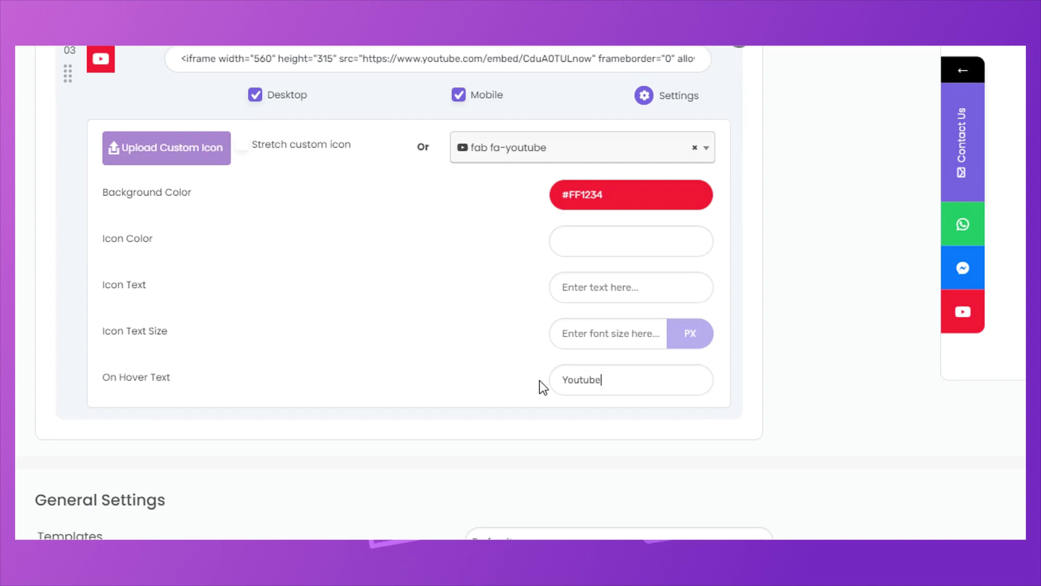
scroll(425, 349, down, 6)
Keep the Default template and try Right and Bottom desktop positions, returning to Left.
click(568, 240)
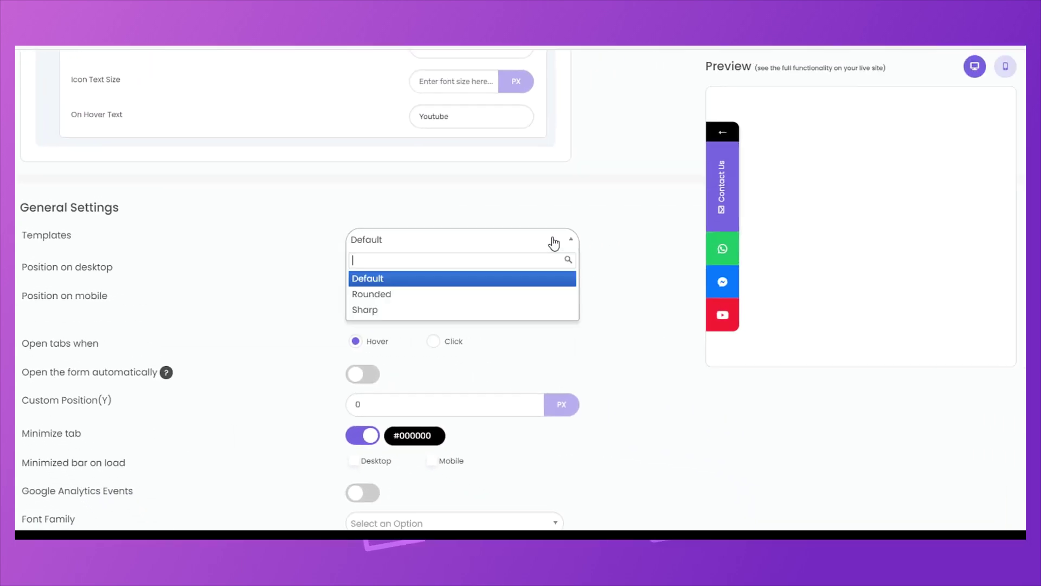
click(624, 281)
scroll(448, 202, down, 1)
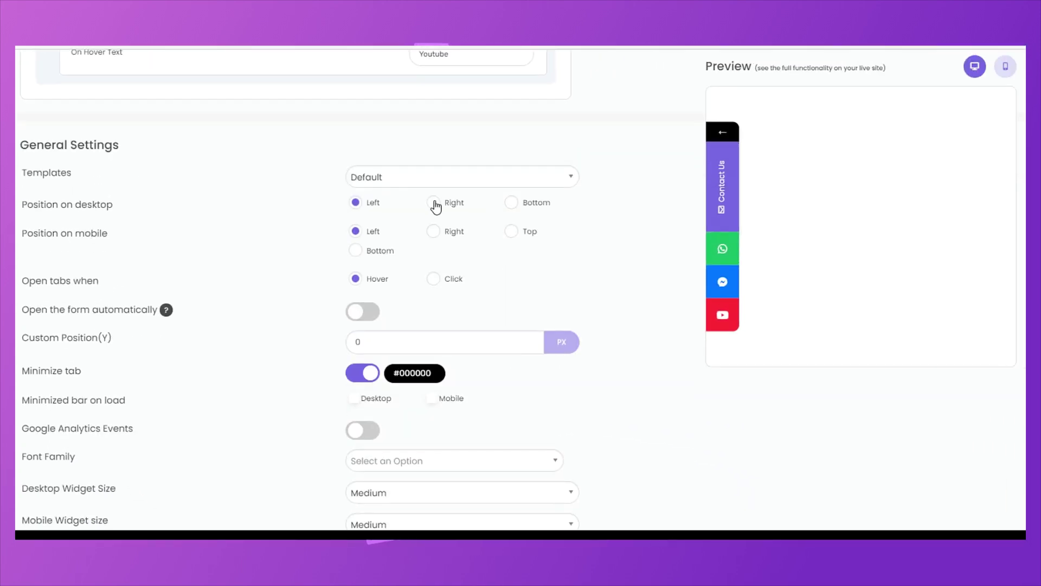
click(434, 204)
click(362, 205)
click(515, 206)
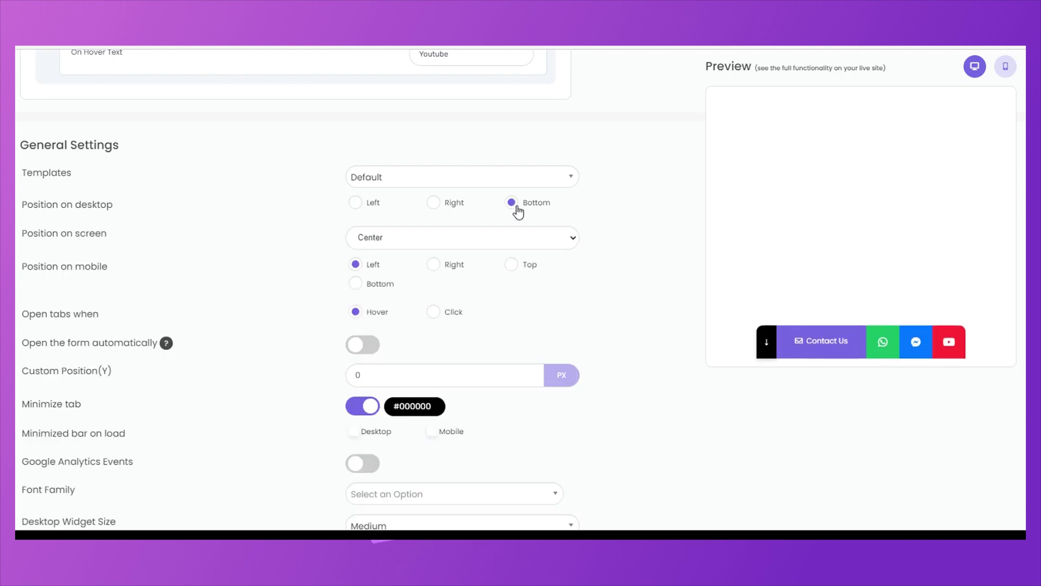
click(355, 203)
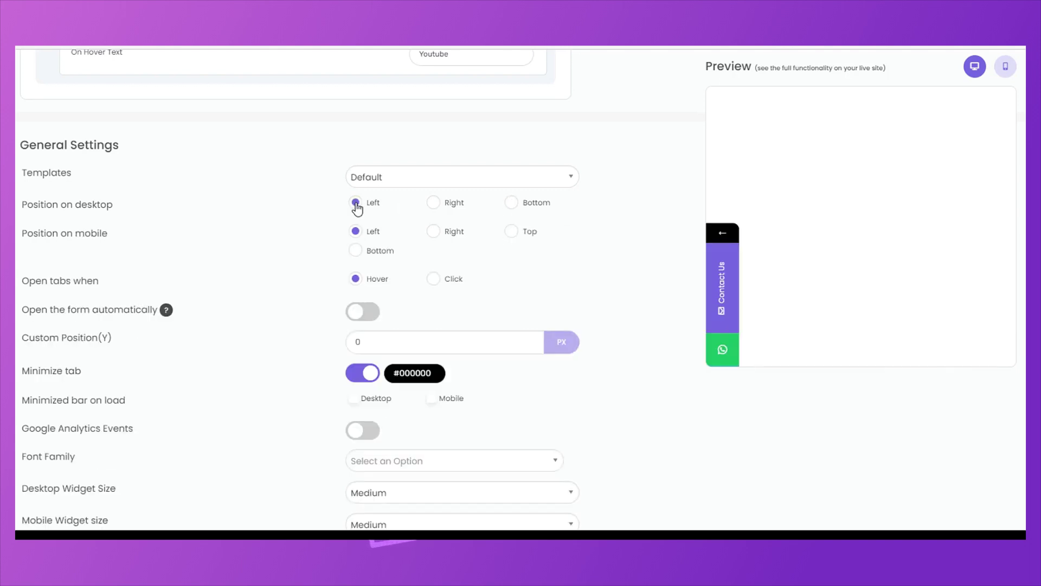
Try Right, Top and Bottom mobile positions in the mobile preview, then restore Left.
click(1001, 69)
click(435, 231)
click(512, 232)
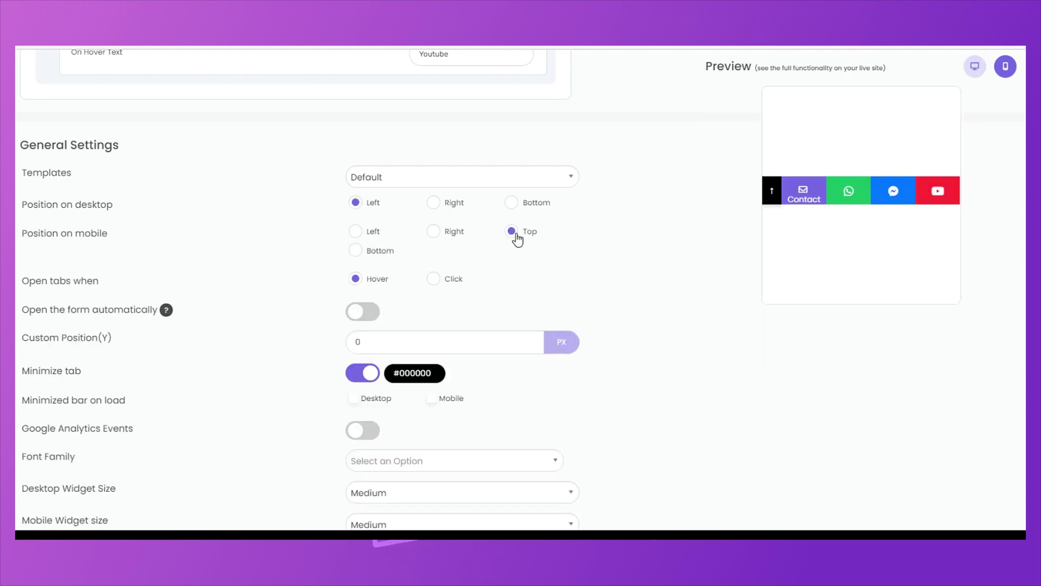
click(356, 250)
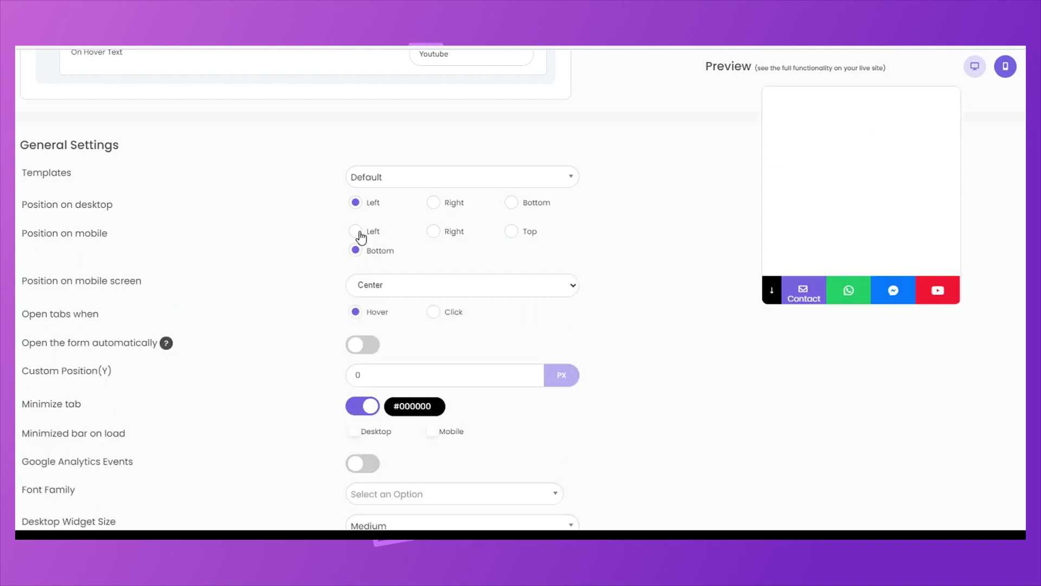
click(355, 231)
click(975, 66)
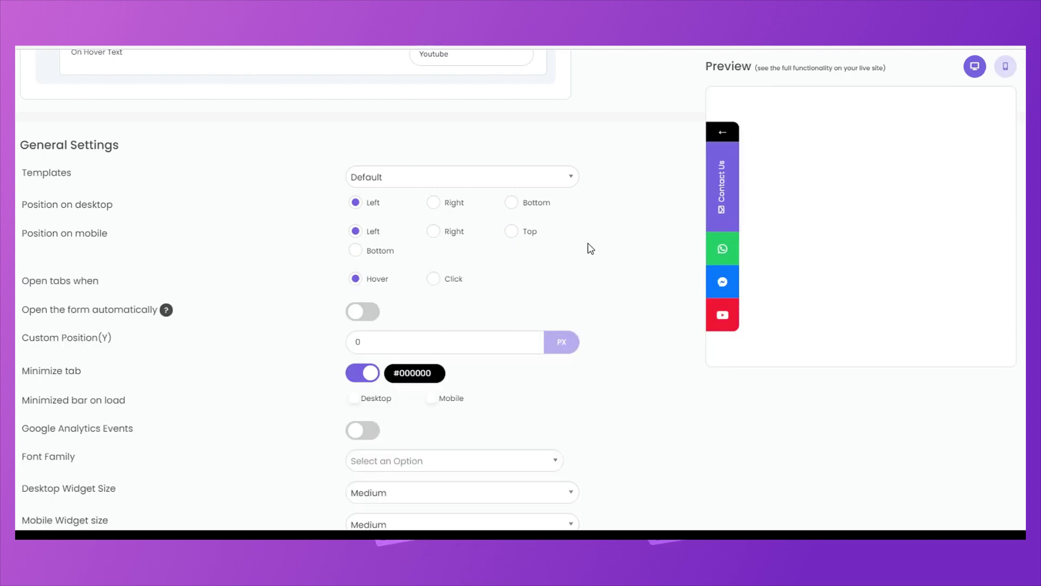
Set the tabs to open on Click instead of Hover.
click(434, 279)
click(356, 279)
click(434, 279)
scroll(380, 249, down, 1)
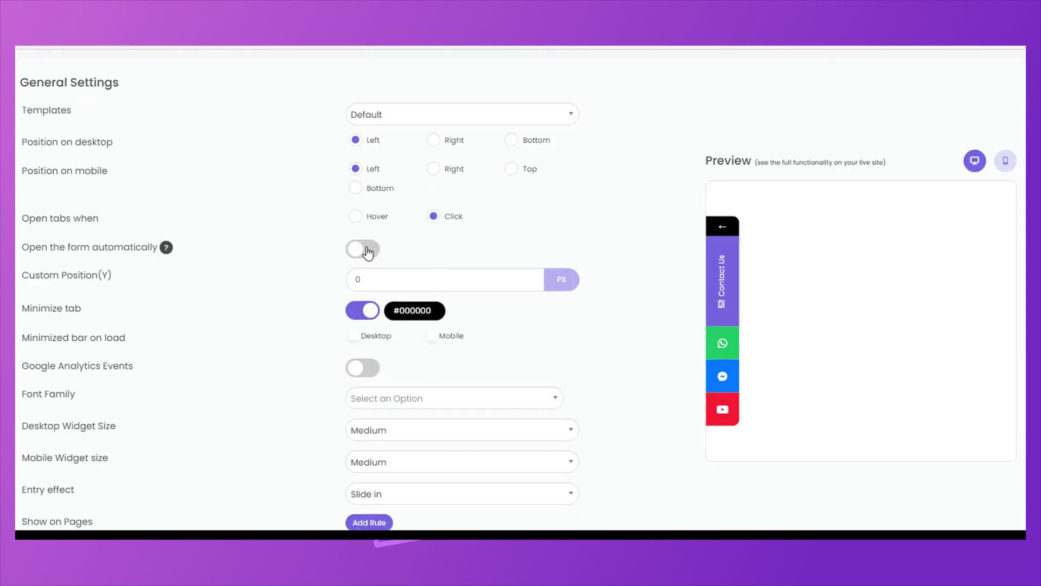
Leave automatic form opening off, enable Google Analytics Events, and set the font to Poppins.
click(368, 252)
click(368, 252)
scroll(333, 323, down, 2)
click(367, 244)
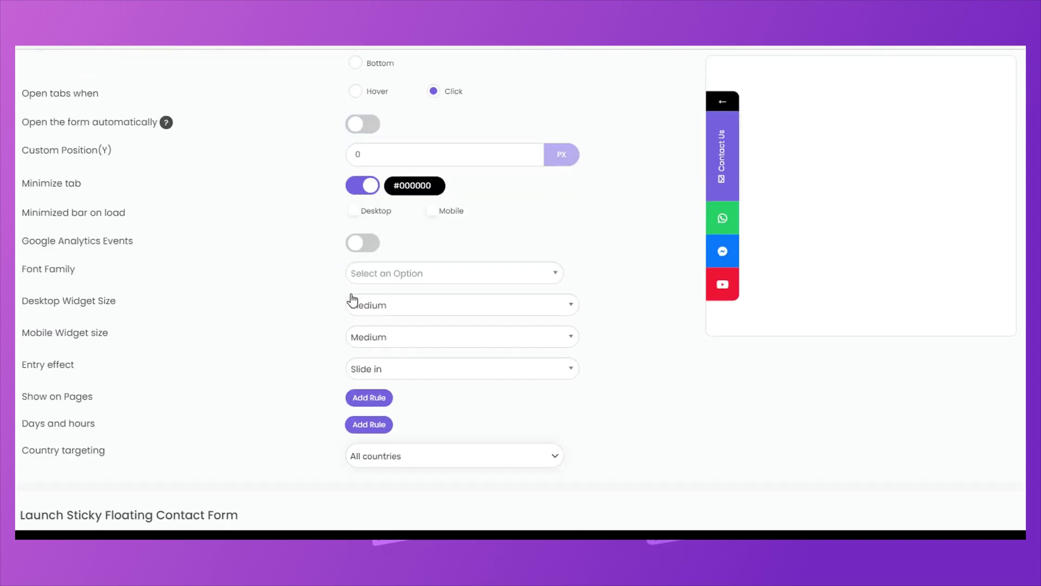
click(416, 276)
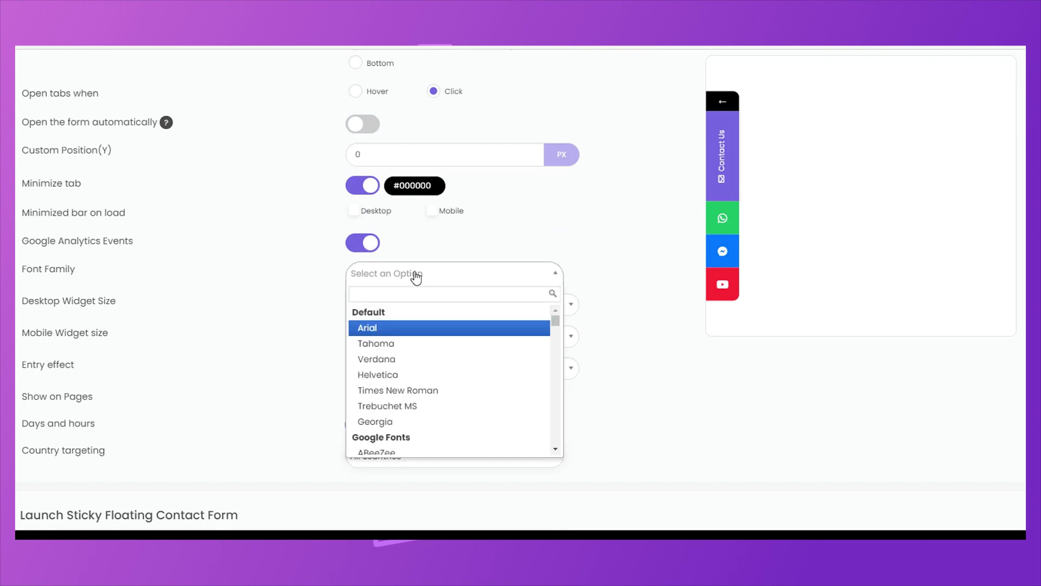
text(pop)
click(375, 329)
Review the desktop and mobile widget size options, keeping mobile at Medium.
click(380, 307)
click(335, 319)
scroll(380, 303, down, 1)
click(410, 280)
click(280, 303)
Try the Fade entry effect, then revert it to Slide in.
click(411, 313)
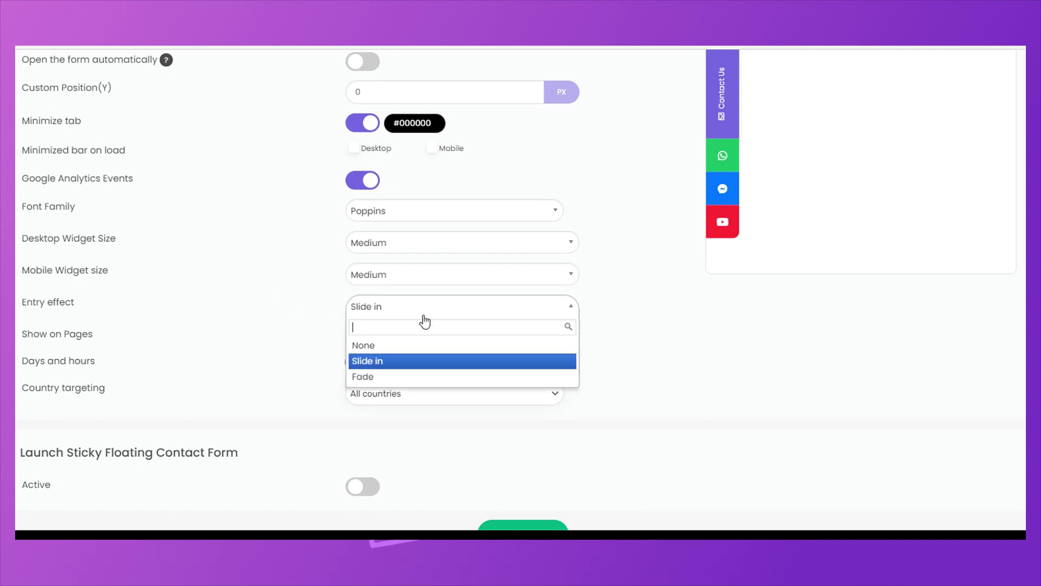
click(404, 373)
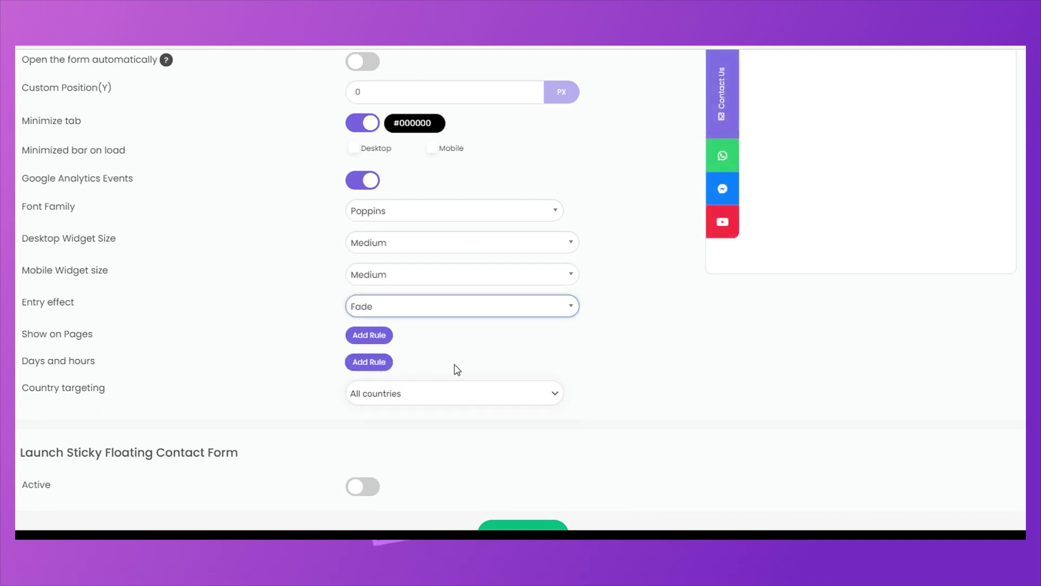
click(461, 314)
click(393, 362)
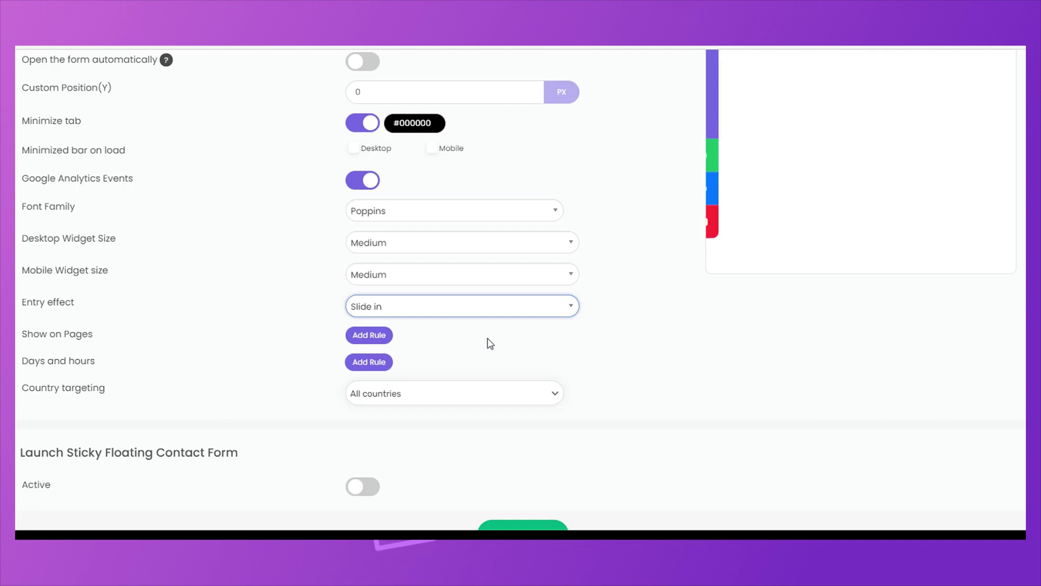
Add a page display rule, check its options, then remove it.
click(375, 342)
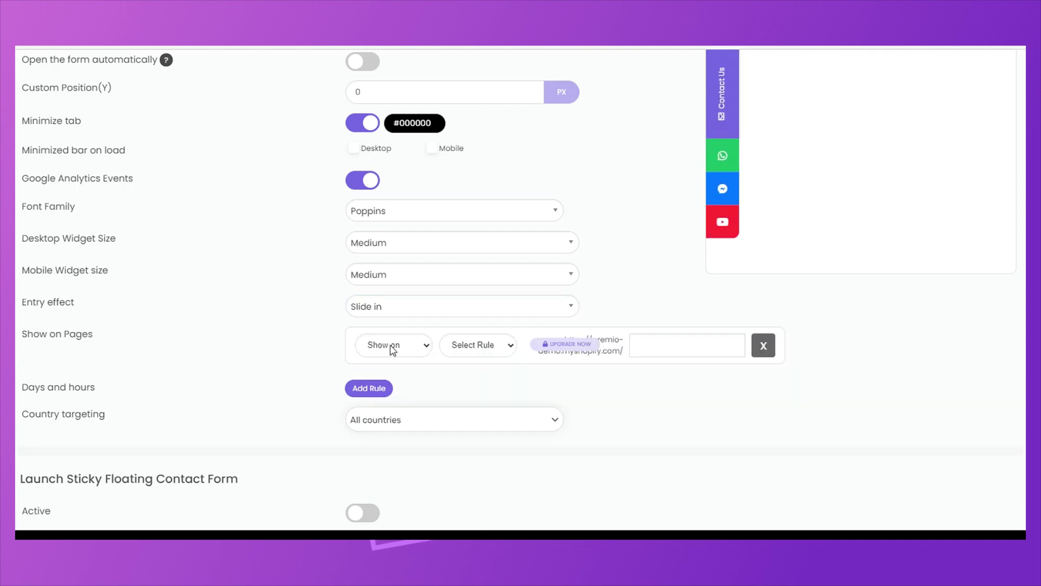
click(452, 347)
click(454, 348)
click(762, 352)
Add a days-and-hours schedule rule, inspect its time and GMT pickers, then remove it.
click(368, 364)
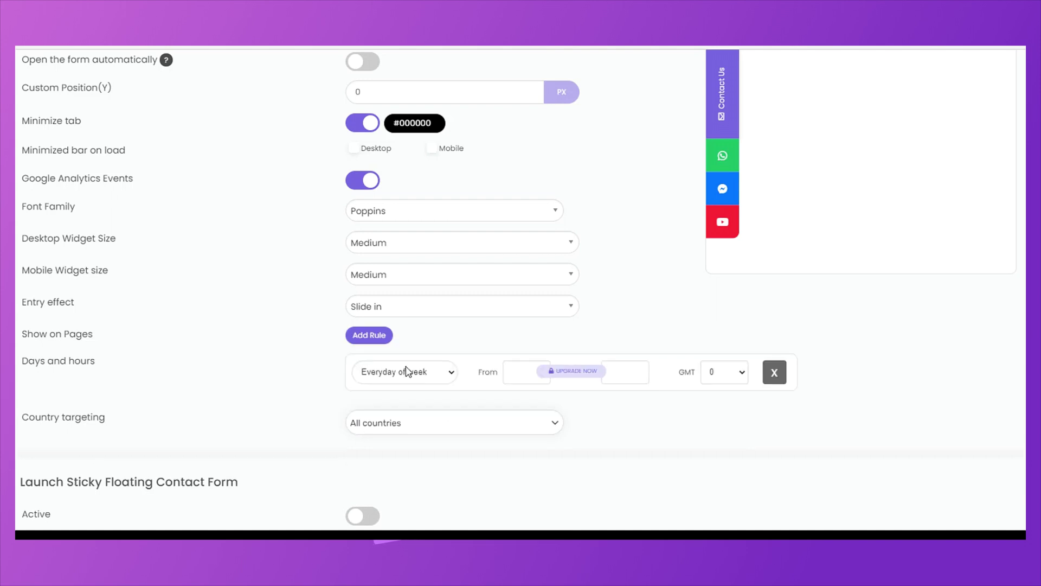
click(511, 369)
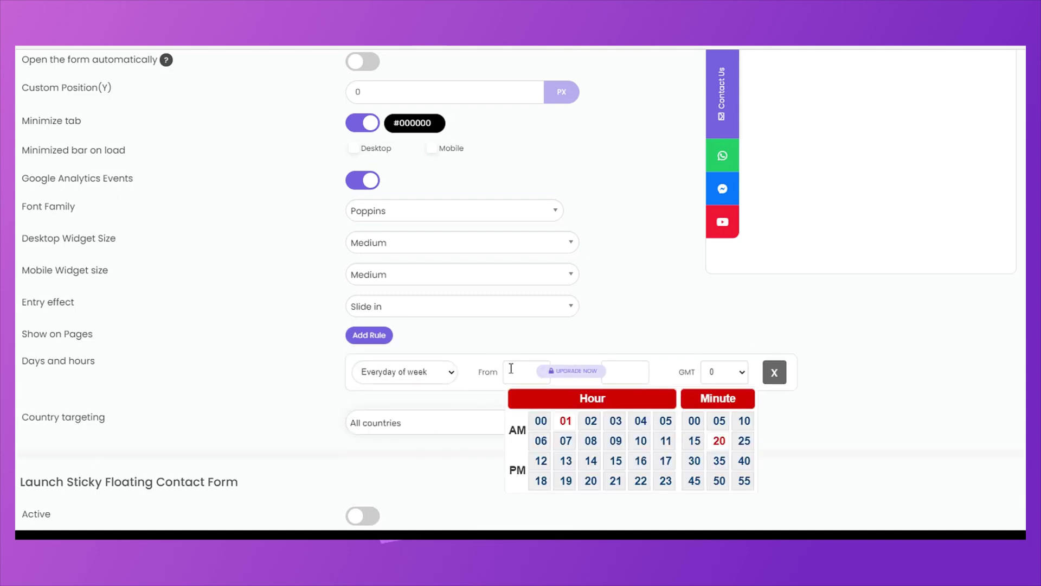
click(642, 366)
click(724, 372)
click(773, 372)
click(774, 372)
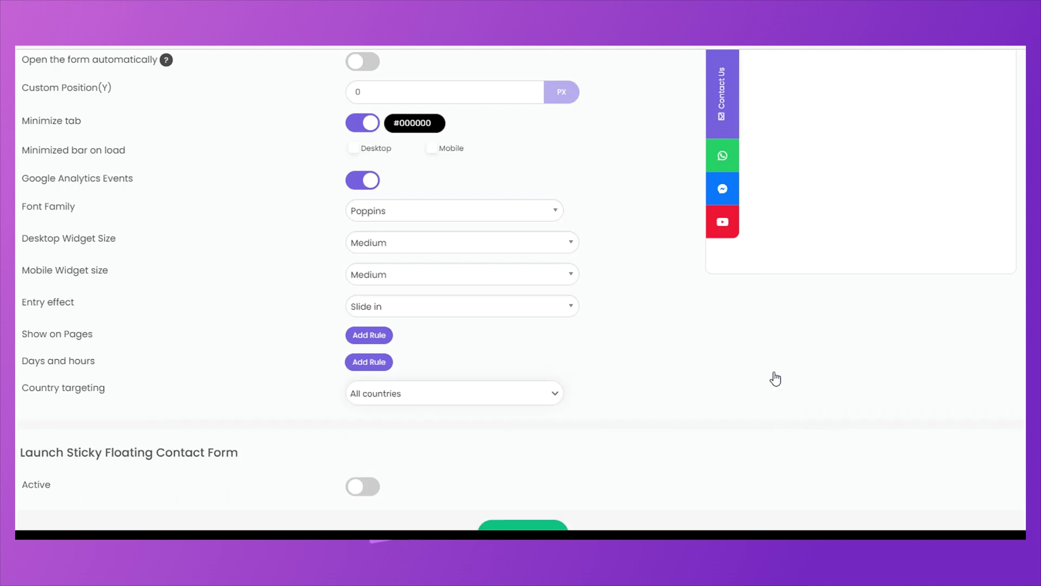
mouse_move(526, 399)
scroll(678, 395, down, 1)
Activate the contact widget, publish its settings, and preview the online store.
click(383, 437)
click(532, 477)
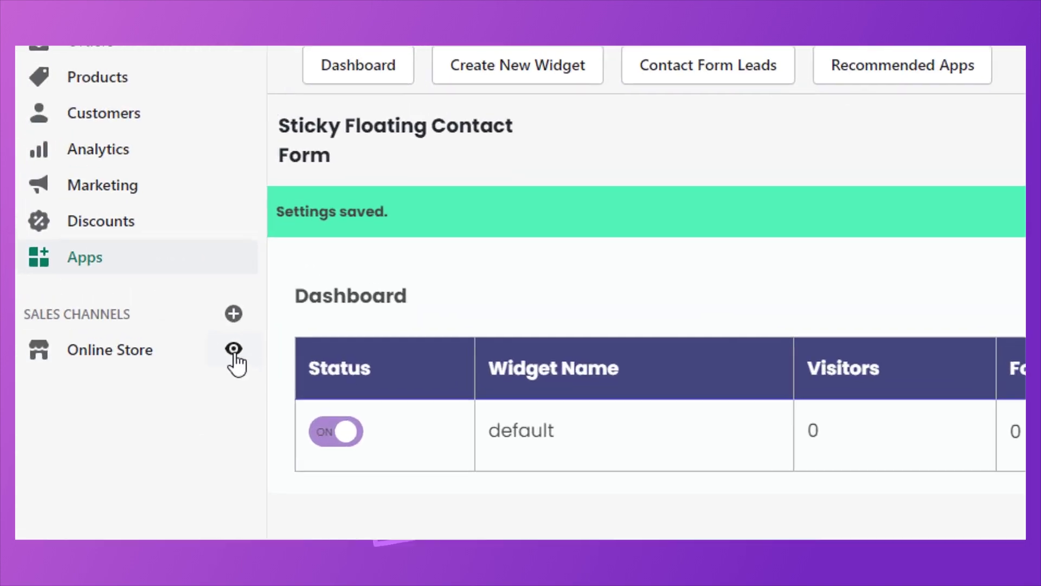
click(233, 353)
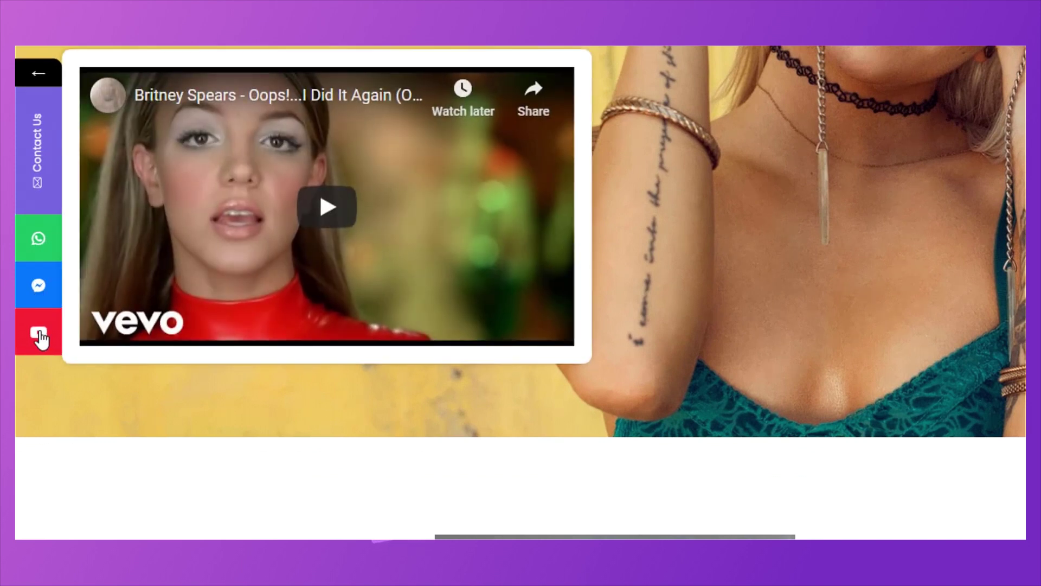
In the Contact Us form, accept the terms and enter the visitor's name and phone number.
mouse_move(39, 114)
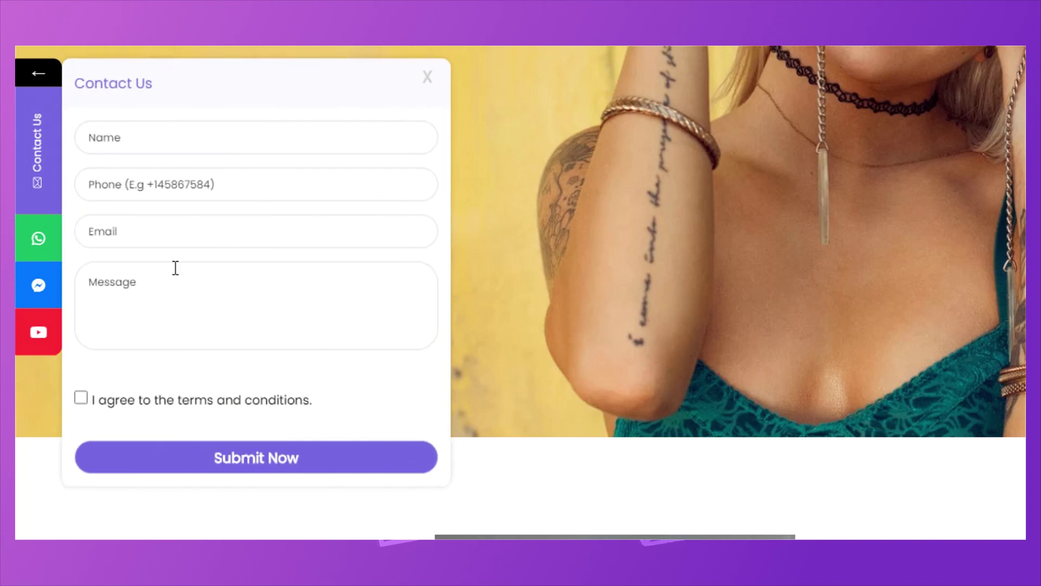
click(85, 400)
click(191, 151)
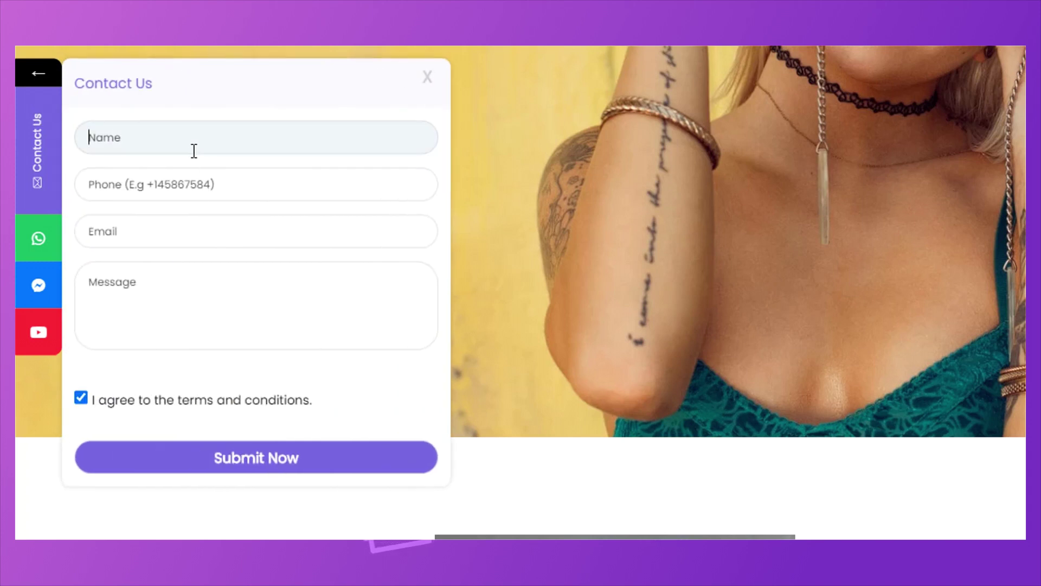
text(satyam,)
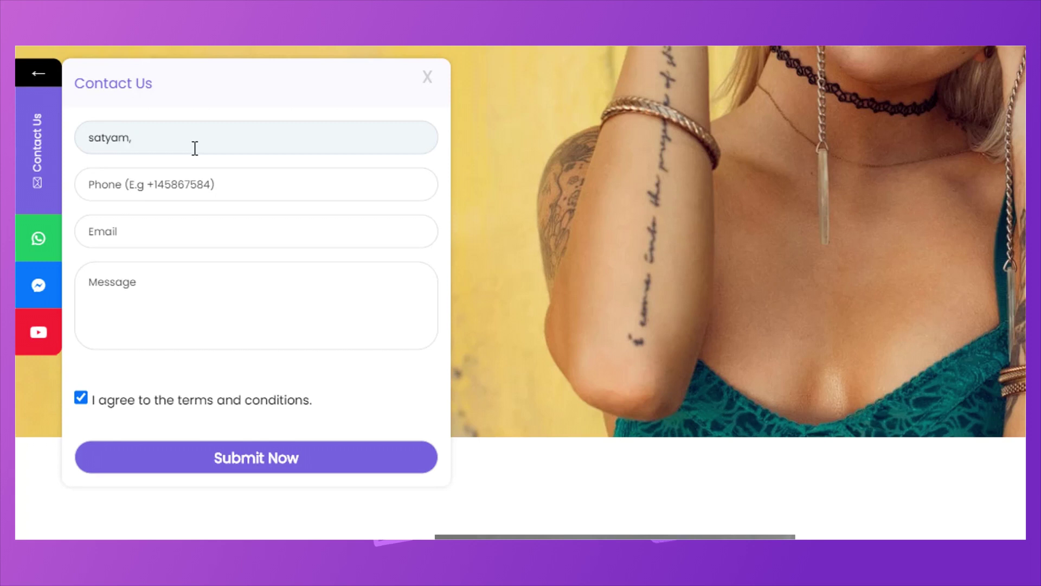
click(149, 180)
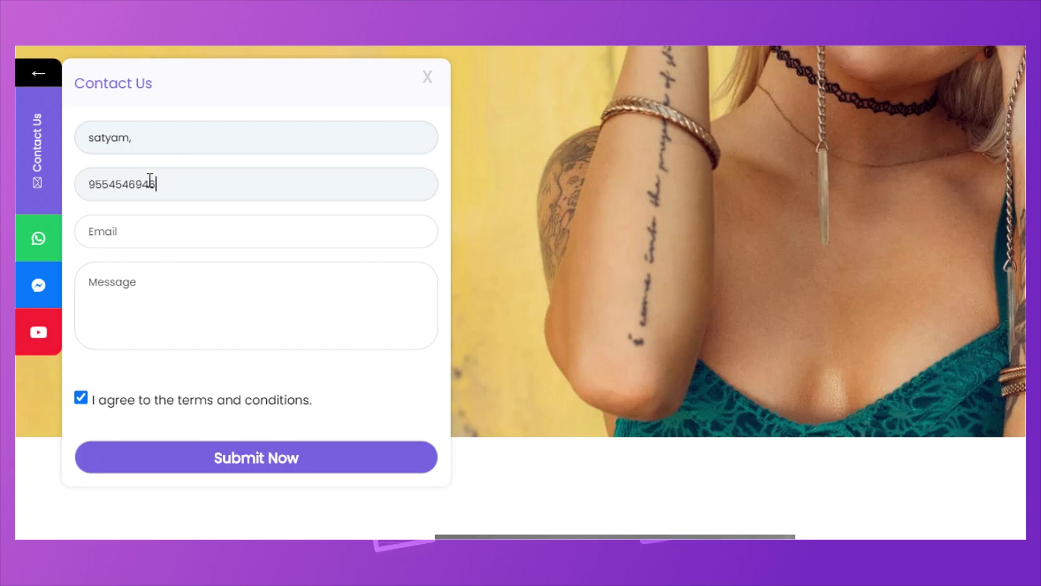
Enter the e-mail and the message 'Hi', submit the form, then close it.
click(136, 238)
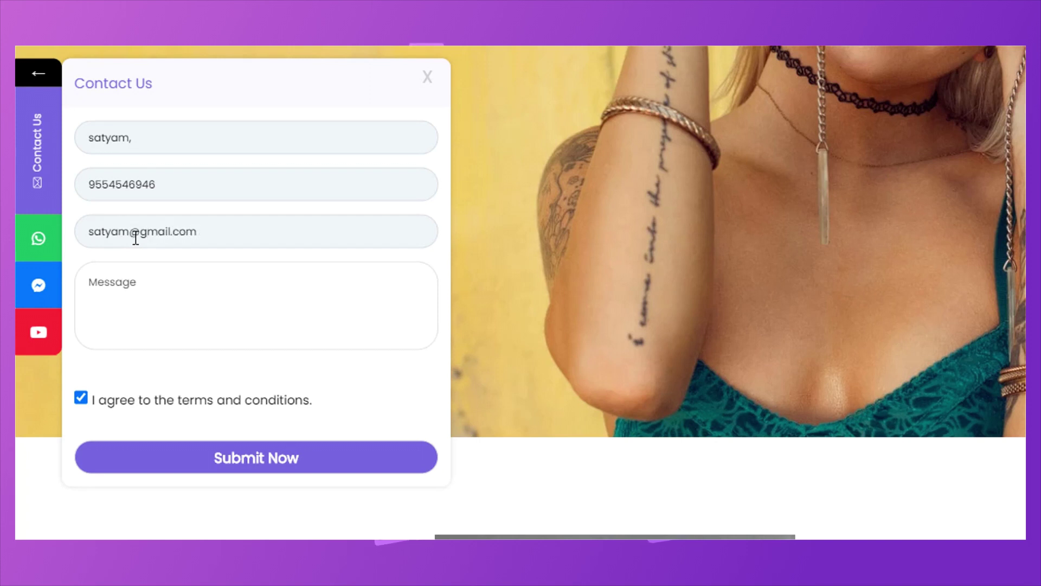
click(144, 284)
text(Hi)
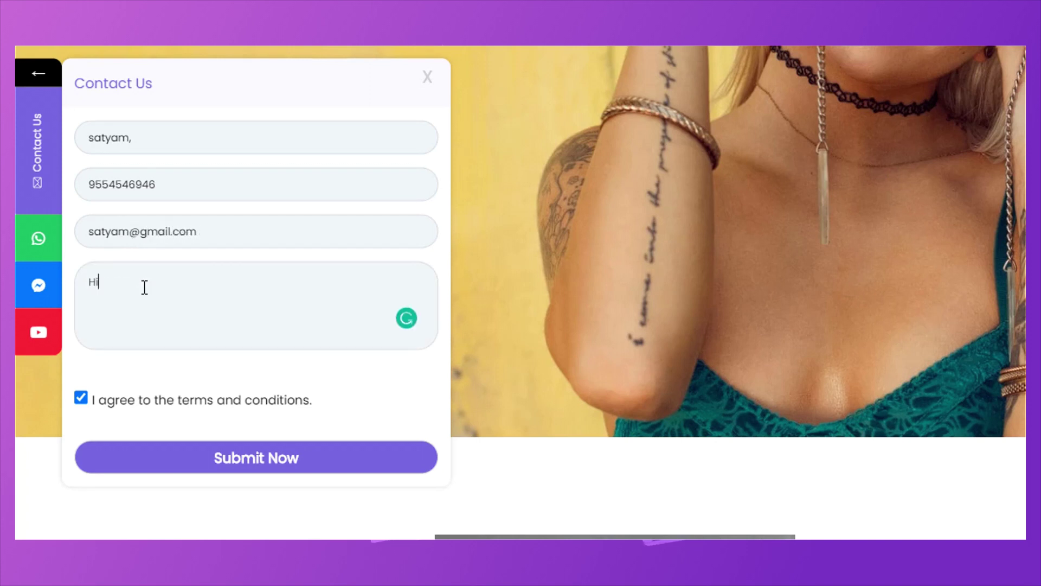
click(268, 454)
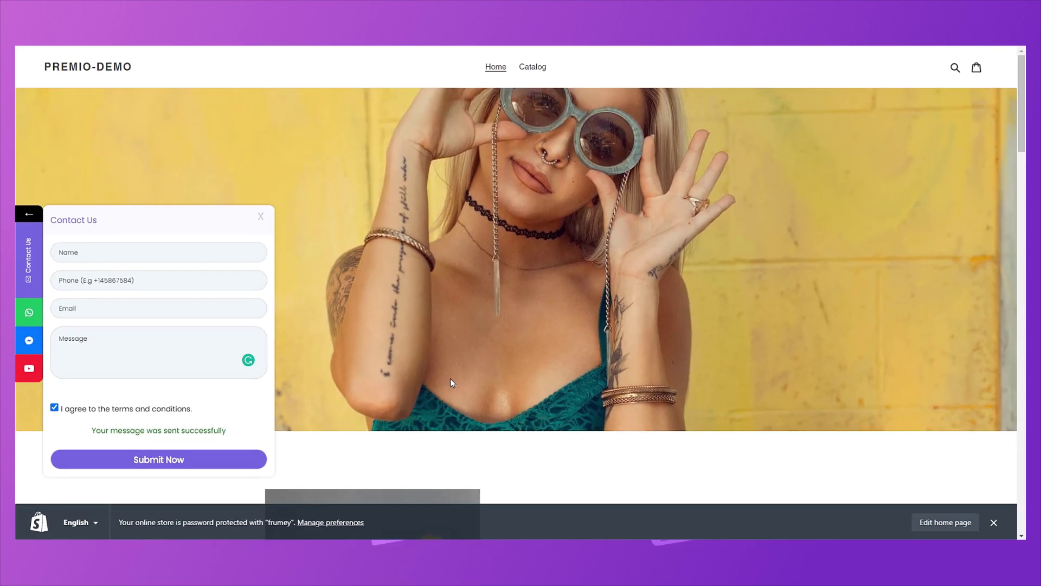
click(261, 217)
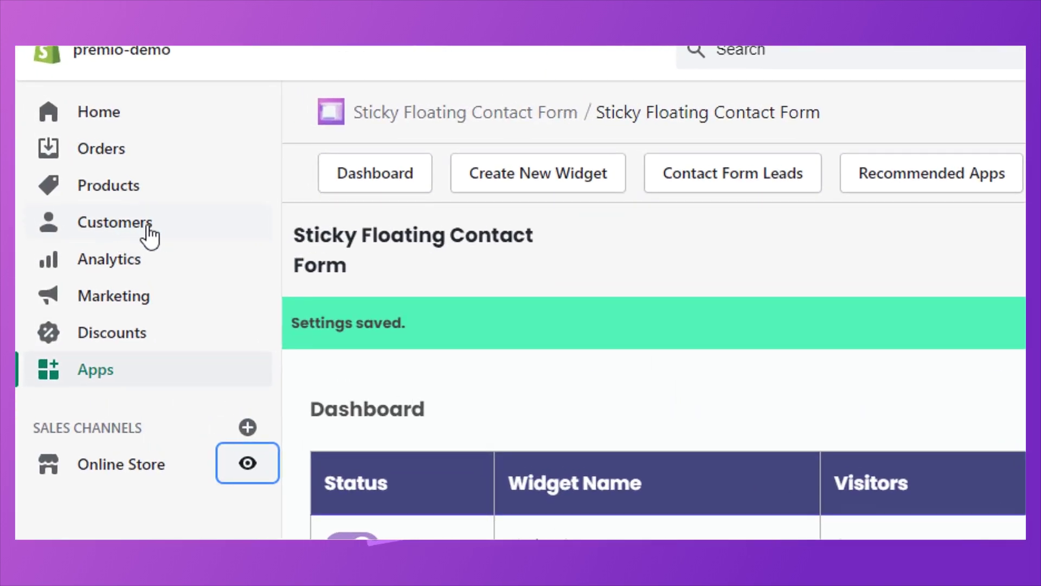
Open the new lead in Customers and select the phone, widget and message lines of its note.
click(149, 230)
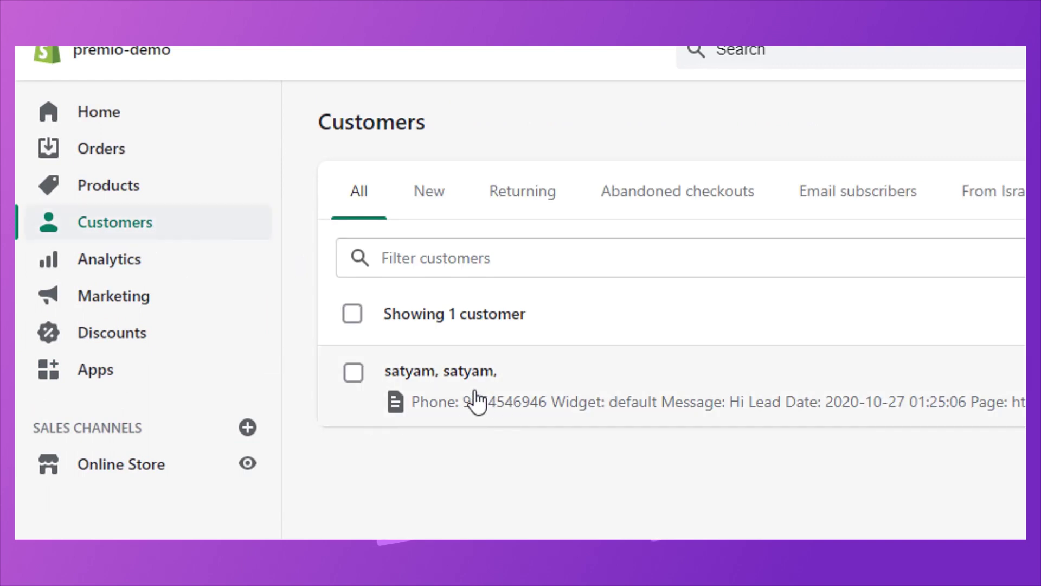
click(501, 398)
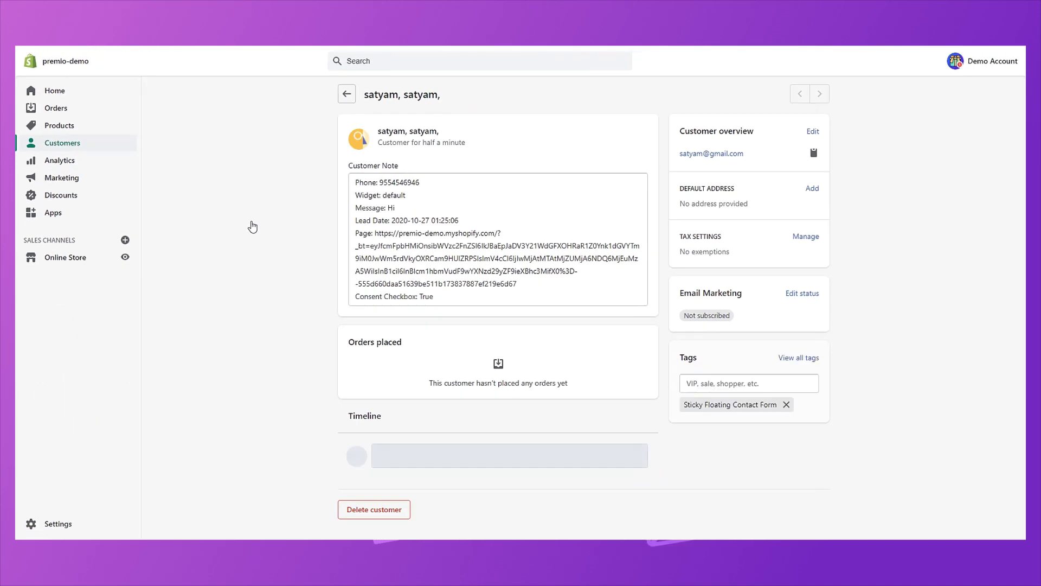
drag(418, 188, 448, 208)
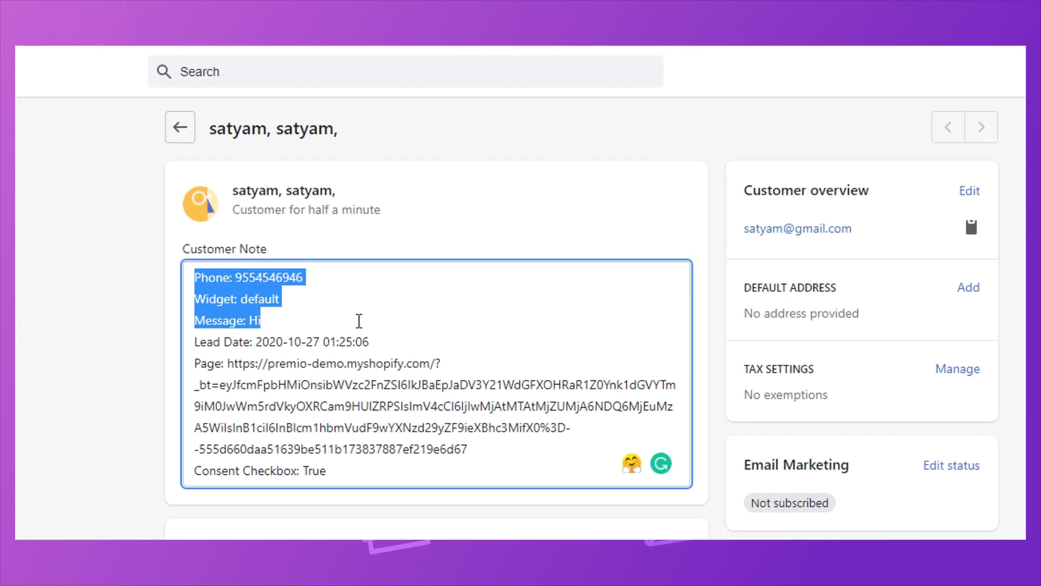